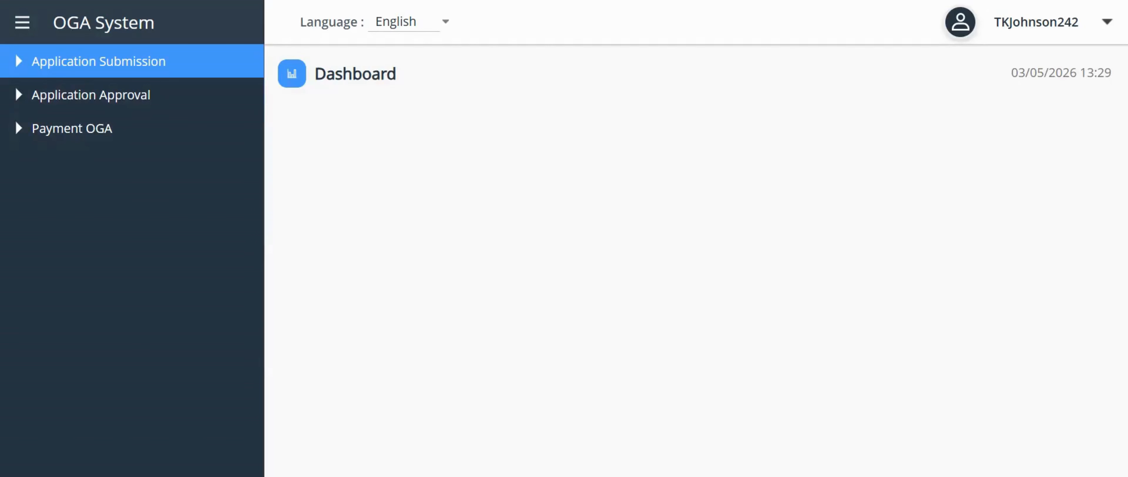
# - Expand the Application Submission section in the sidebar to reveal its submission options
pyautogui.click(121, 49)
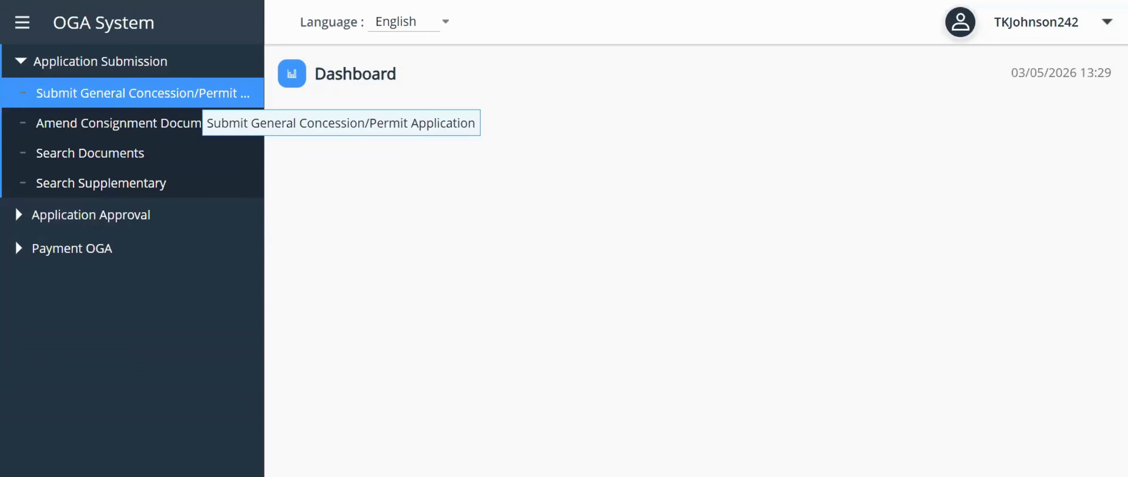
# - Start a new consignment document submission and collapse the sidebar for more room
pyautogui.click(184, 94)
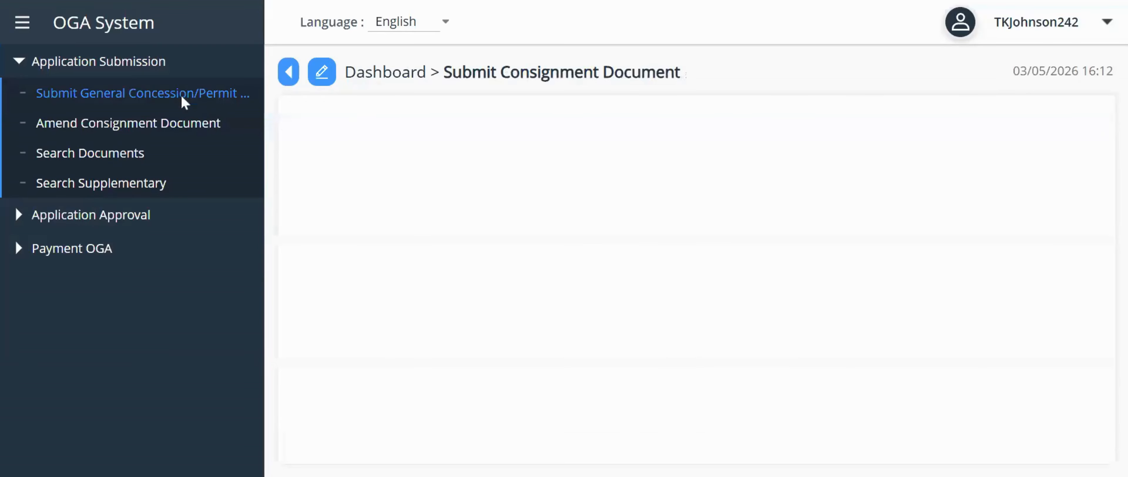
pyautogui.click(23, 26)
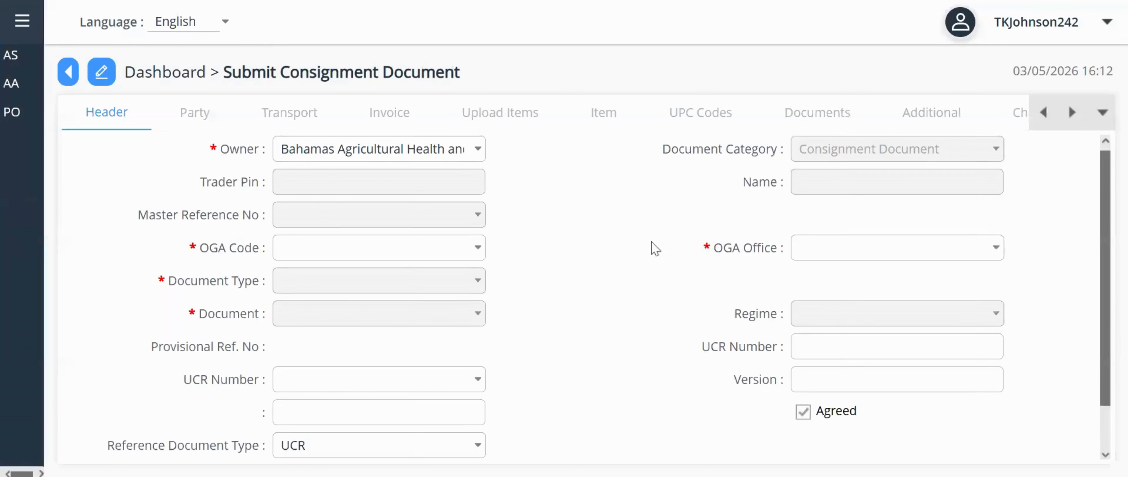
pyautogui.scroll(-3, 652, 247)
pyautogui.scroll(3, 653, 247)
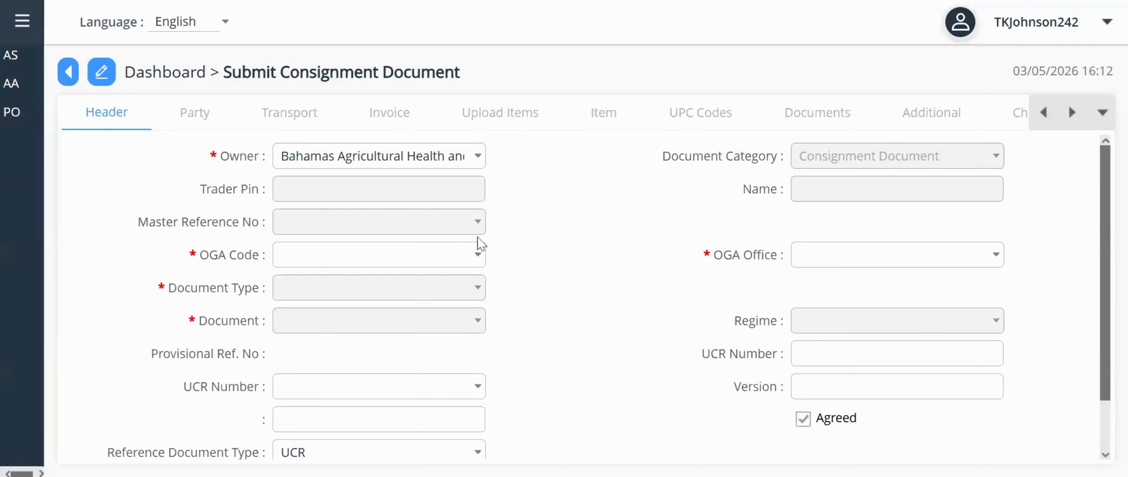
# - Set the OGA Code to BAHFSA so OGA Office fills in as BAHFSA
pyautogui.click(478, 255)
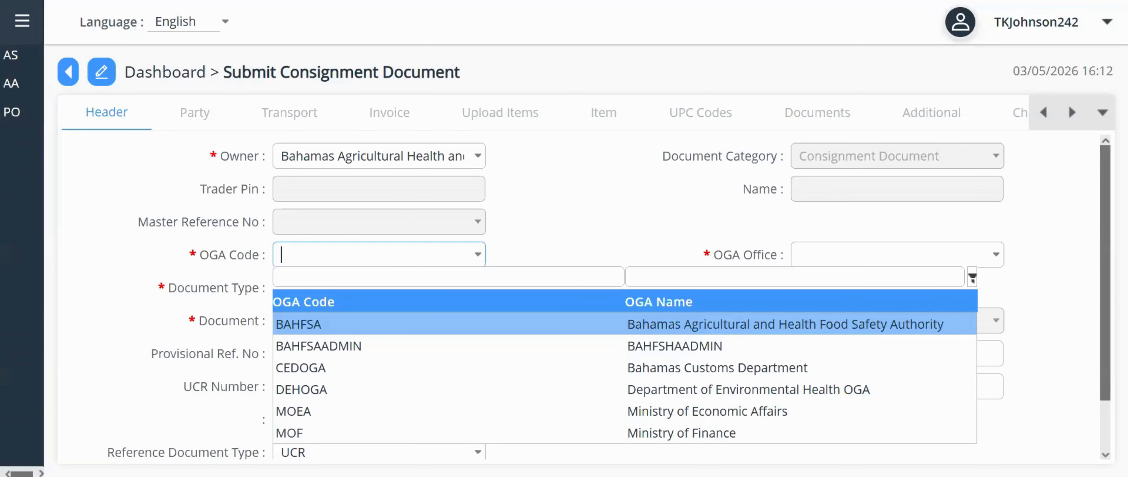
pyautogui.click(414, 325)
pyautogui.click(479, 288)
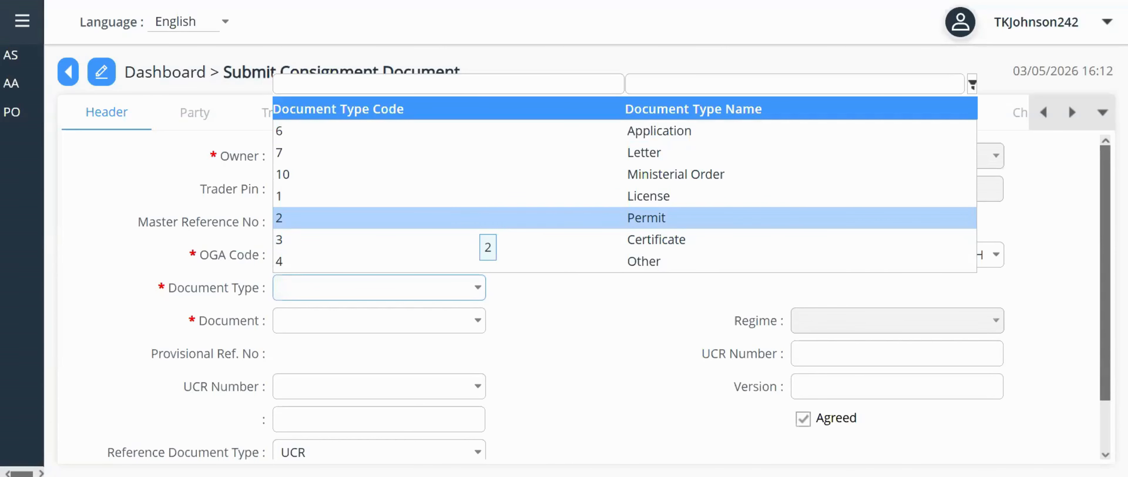
# - Set Document Type to 2-Permit with the BAHFSA - Plant permit and save the header
pyautogui.click(469, 221)
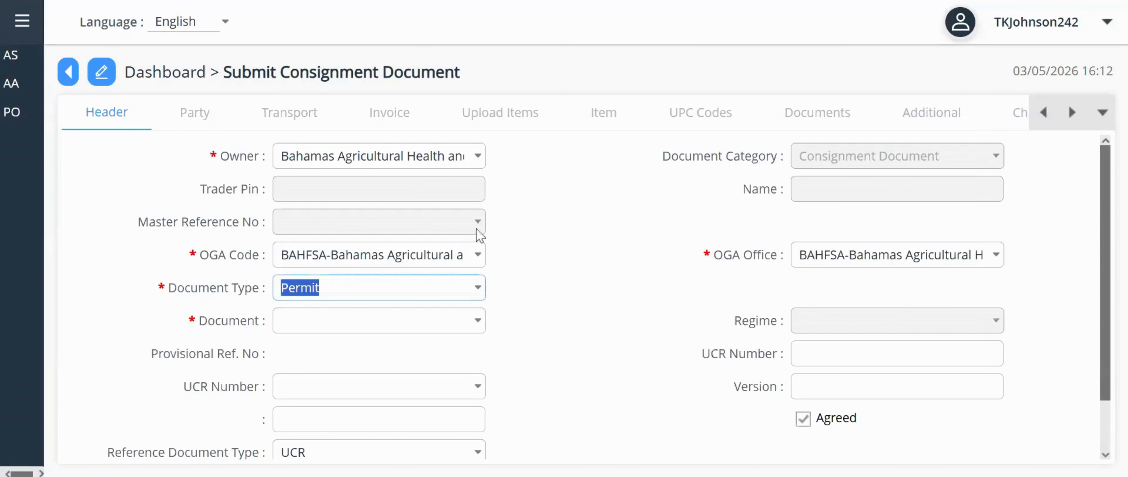
pyautogui.click(478, 322)
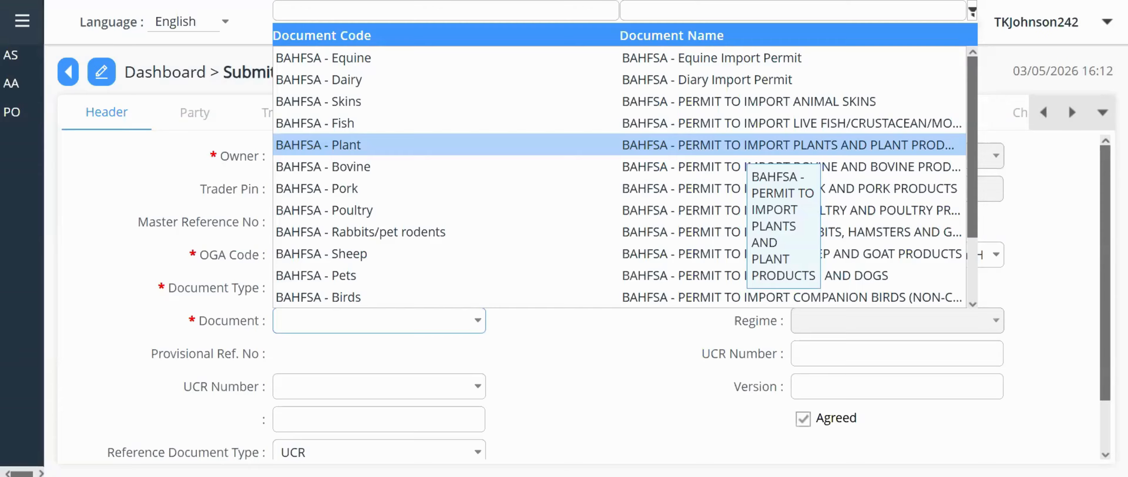
pyautogui.click(736, 152)
pyautogui.click(532, 433)
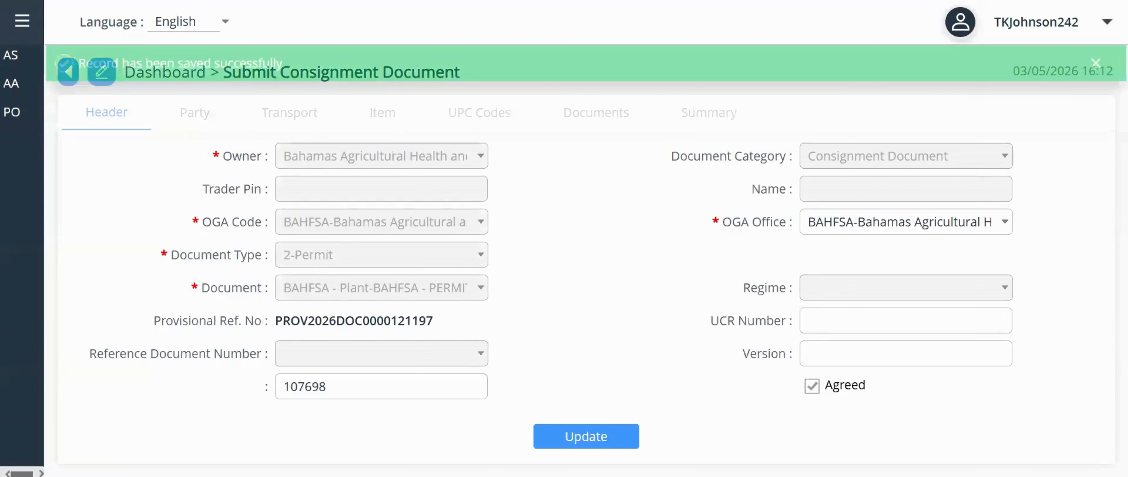
# - Go to the Party tab and open the Importer record's empty details form
pyautogui.click(195, 115)
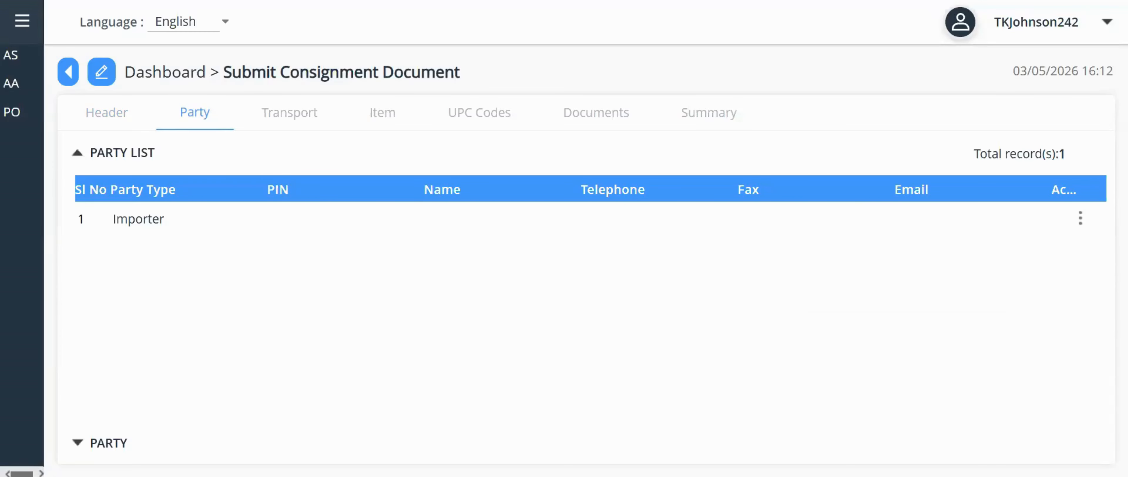
pyautogui.click(422, 226)
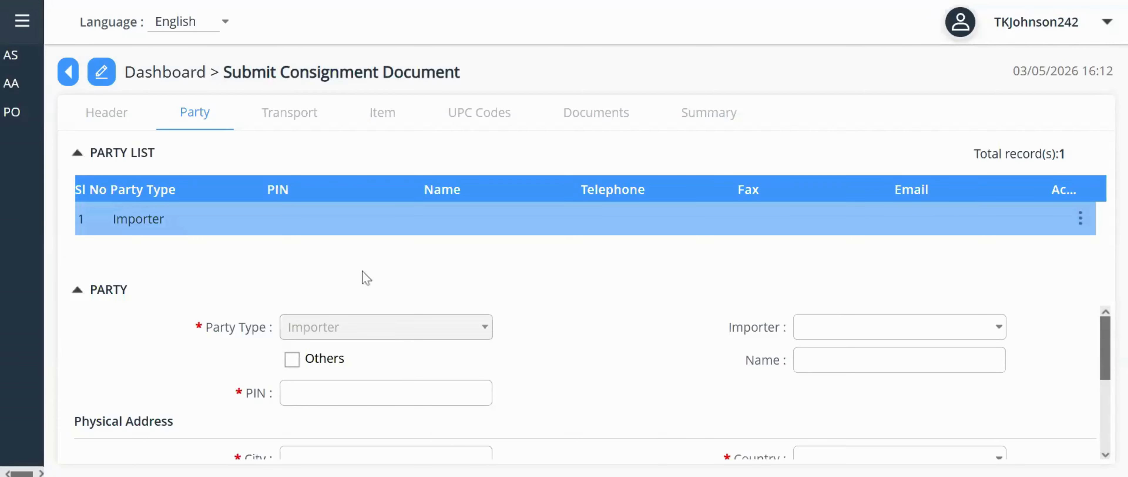
# - Mark the importer as Others, named '123 Grocery Mart', and enter its PIN
pyautogui.click(292, 360)
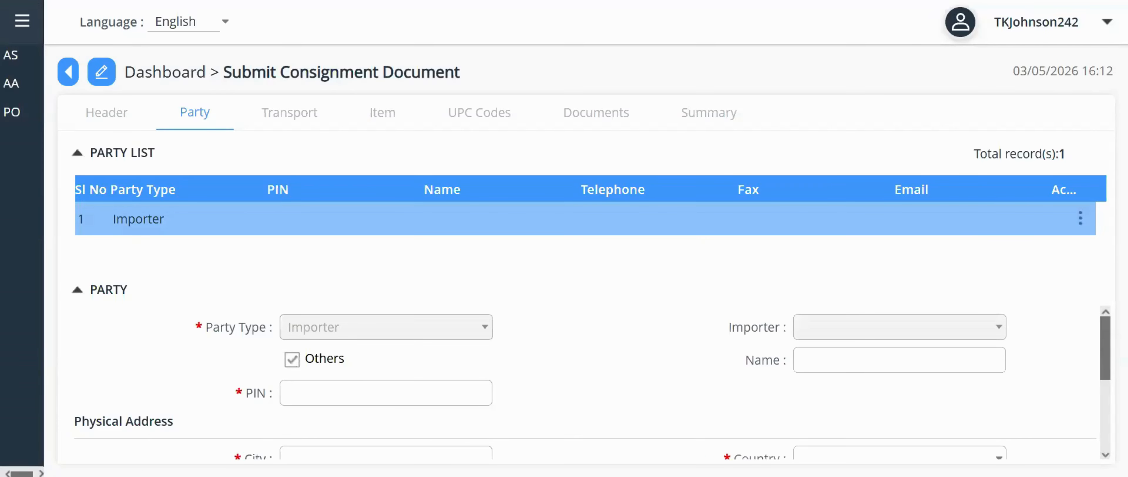
pyautogui.click(900, 360)
pyautogui.write('123')
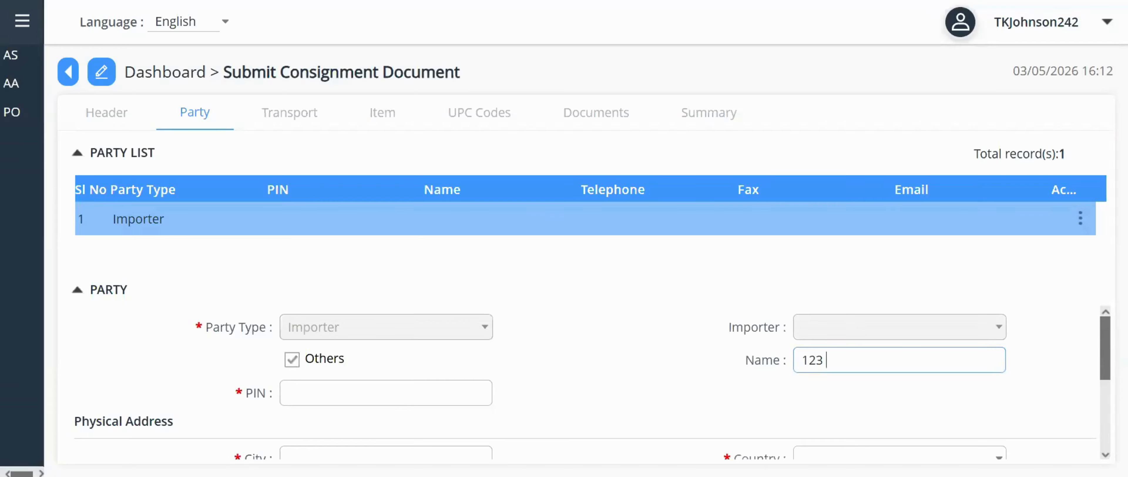
pyautogui.write(' Grocery Mart')
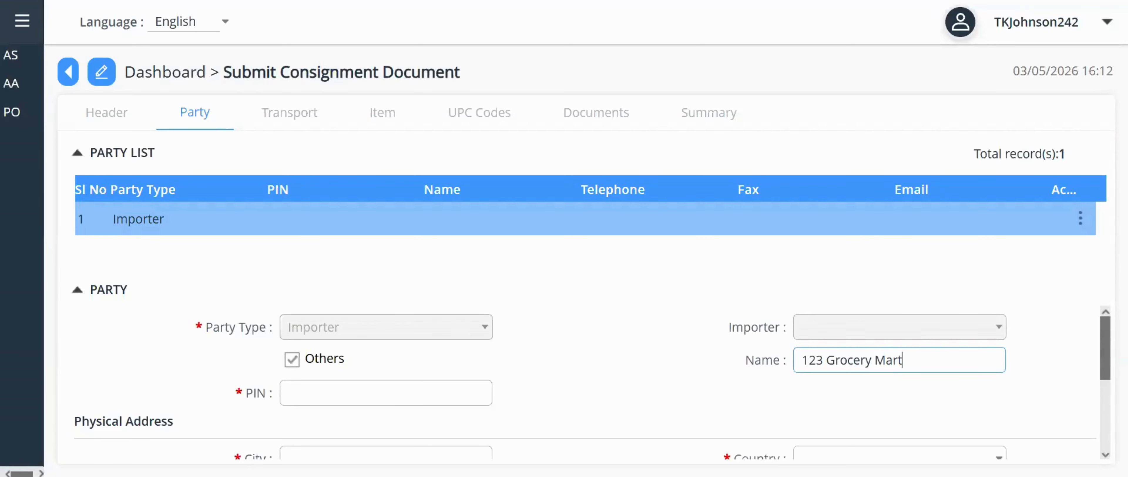
pyautogui.click(378, 386)
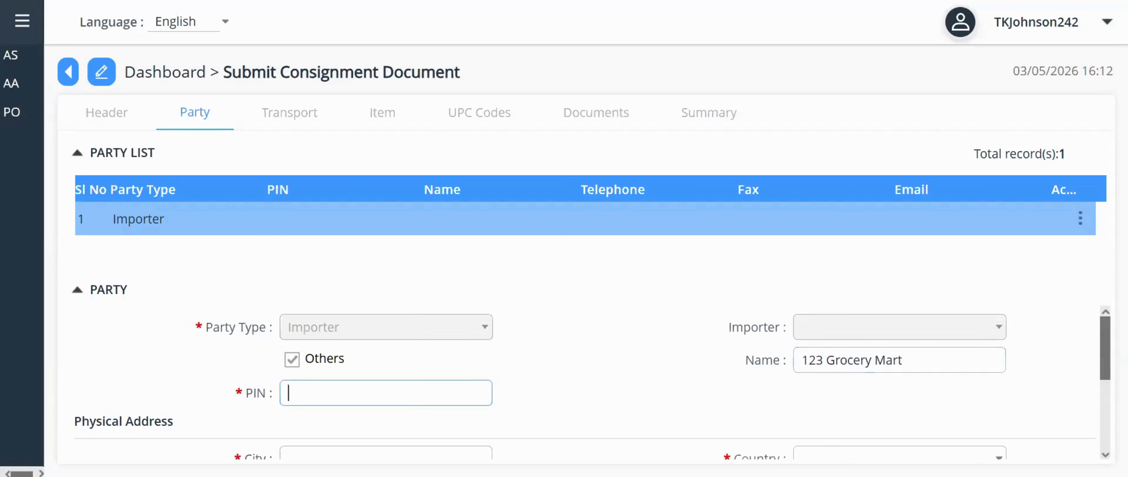
pyautogui.write('00000000')
# - Fill in the importer's city Nassau, street address, telephone number and e-mail address
pyautogui.scroll(-1, 569, 394)
pyautogui.click(385, 399)
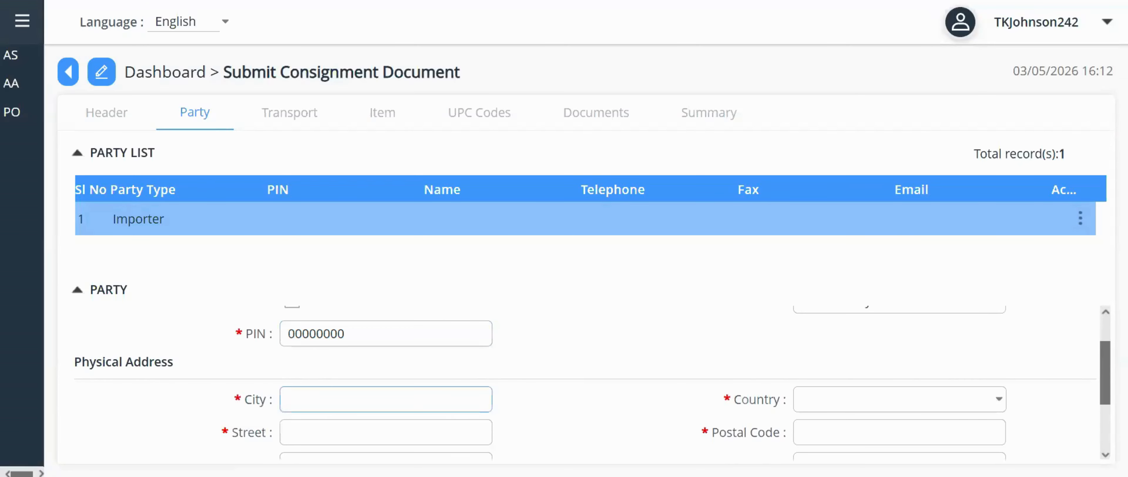
pyautogui.write('Nassau')
pyautogui.press('Tab')
pyautogui.write('Crawford St')
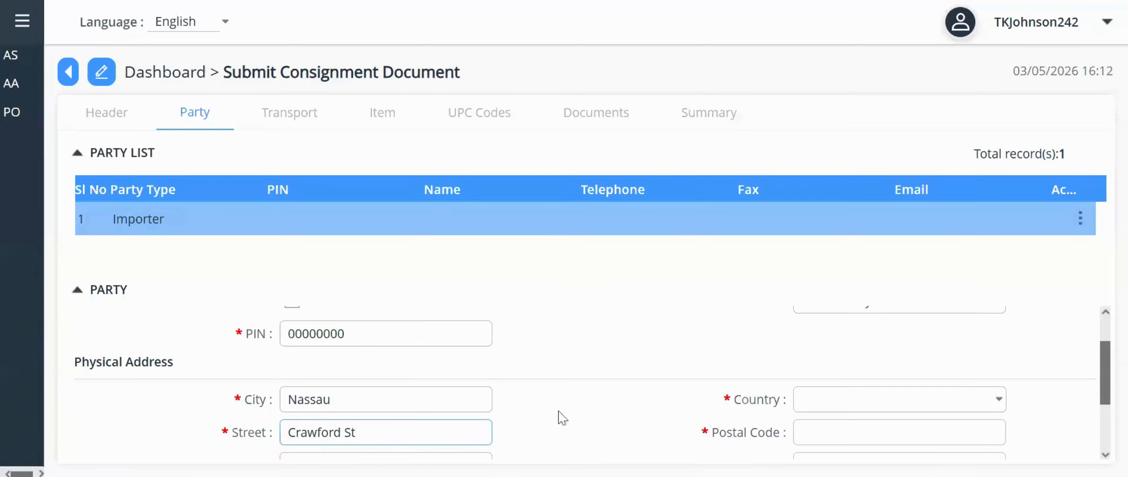
pyautogui.scroll(-2, 579, 427)
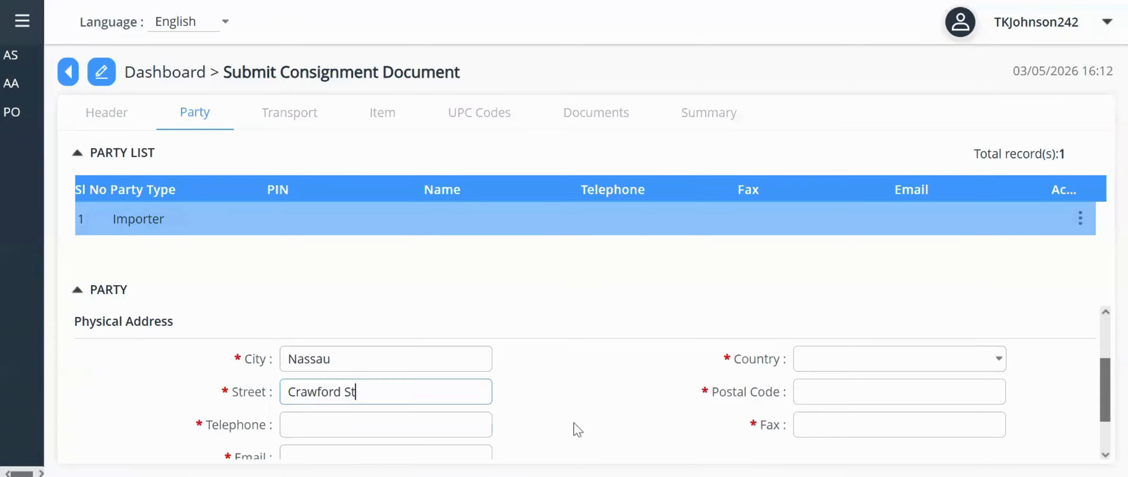
pyautogui.click(385, 365)
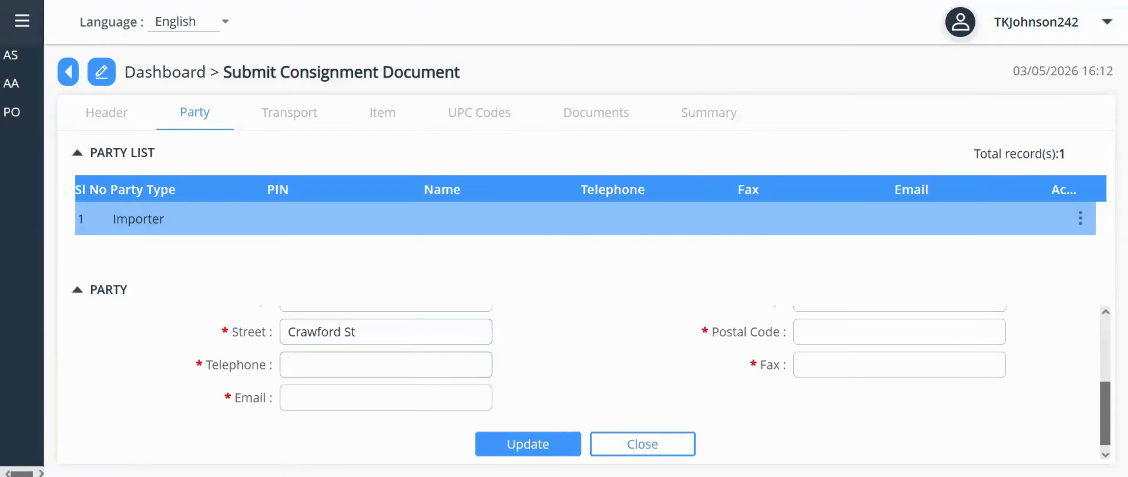
pyautogui.write('6033260')
pyautogui.press('Tab')
# - Choose BS-BAHAMAS as country, enter 0 for postal code and fax, and update the importer
pyautogui.scroll(1, 712, 385)
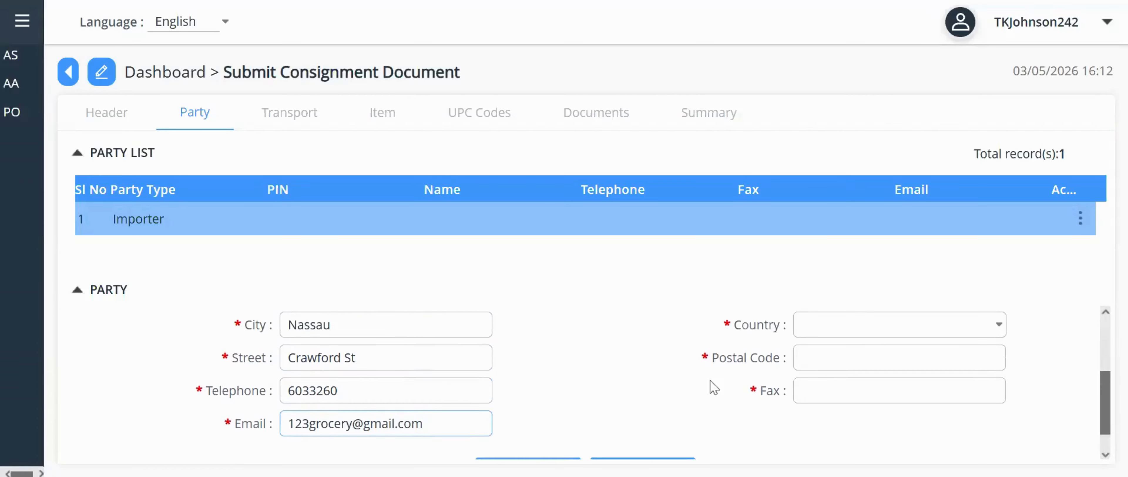
pyautogui.click(999, 325)
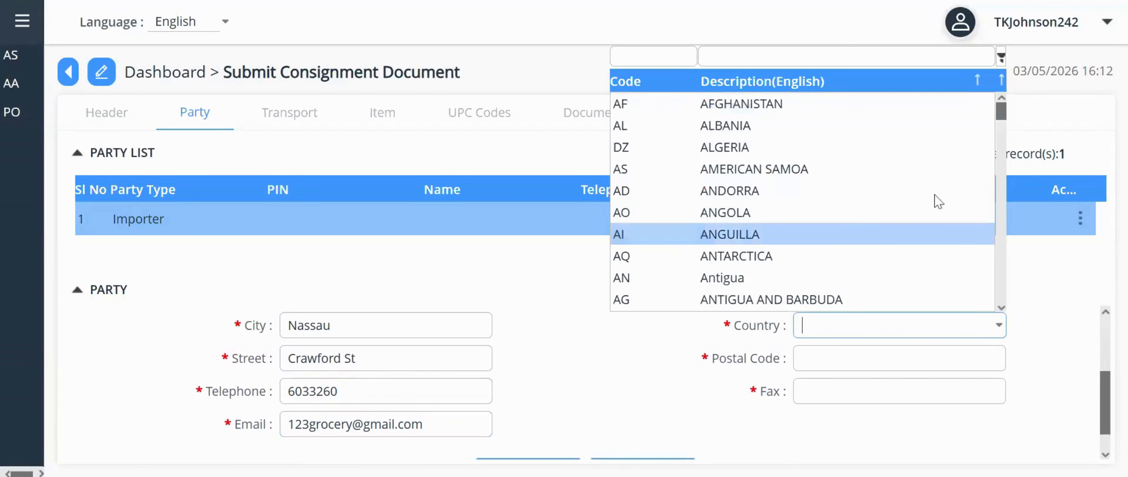
pyautogui.write('bah')
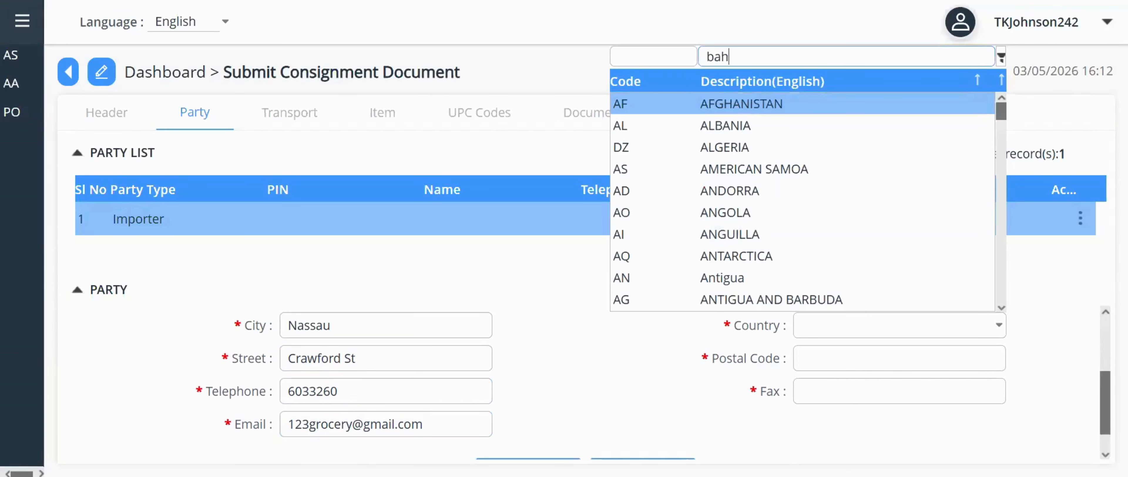
pyautogui.write('amas')
pyautogui.press('Return')
pyautogui.press('Tab')
pyautogui.write('0')
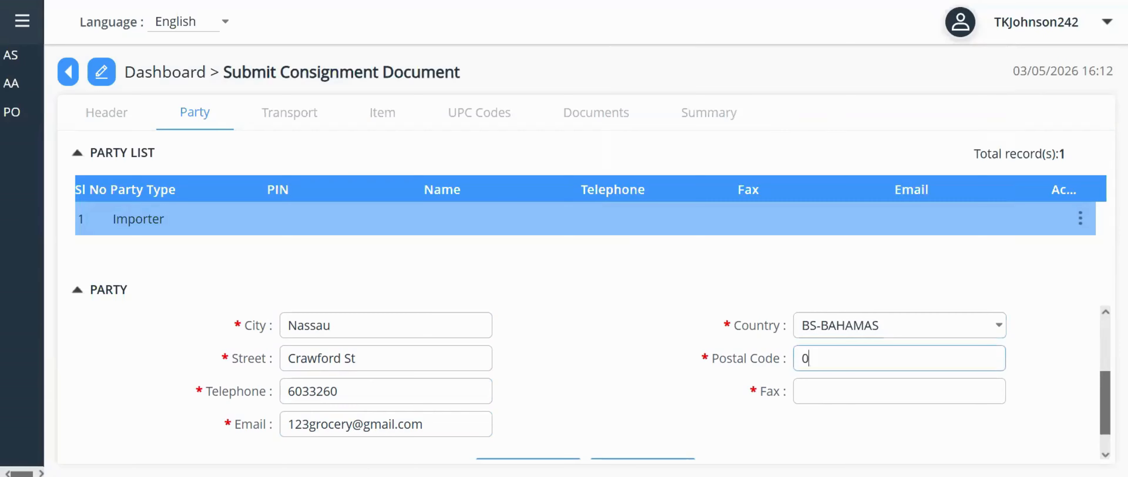
pyautogui.press('Tab')
pyautogui.write('0')
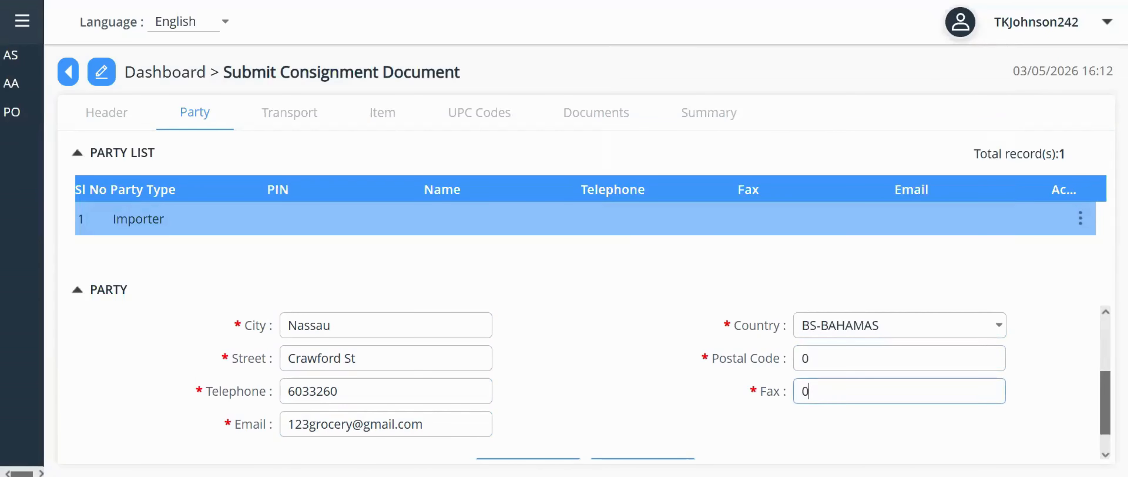
pyautogui.scroll(-1, 749, 418)
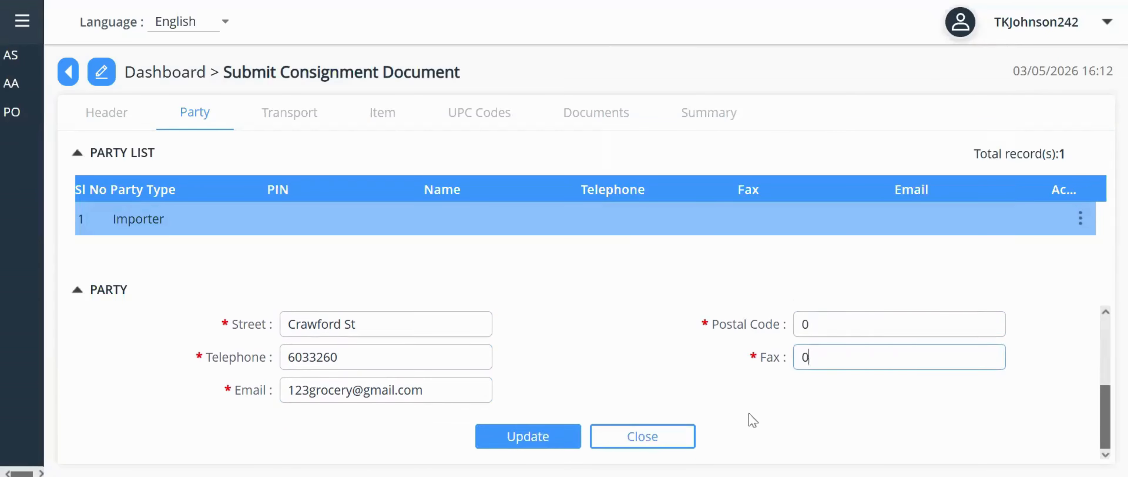
pyautogui.click(540, 447)
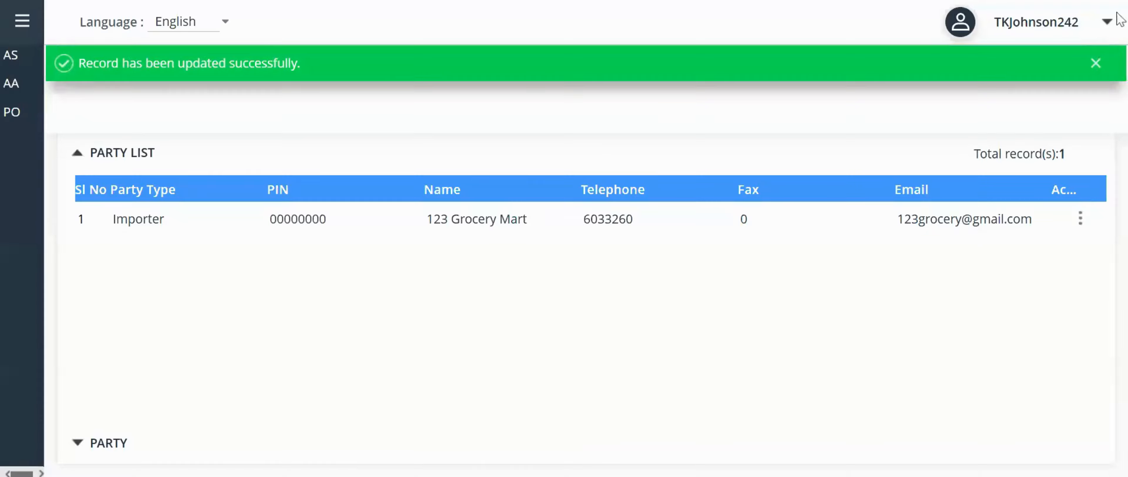
# - On the Transport tab, set mode 1-Maritime Transport and shipment date 7 May 2026
pyautogui.click(1095, 62)
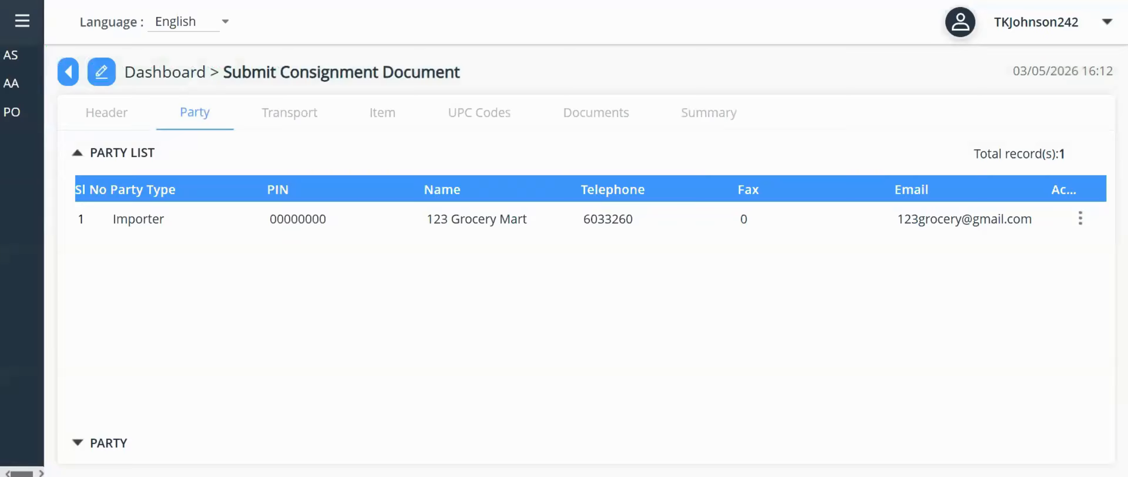
pyautogui.click(305, 122)
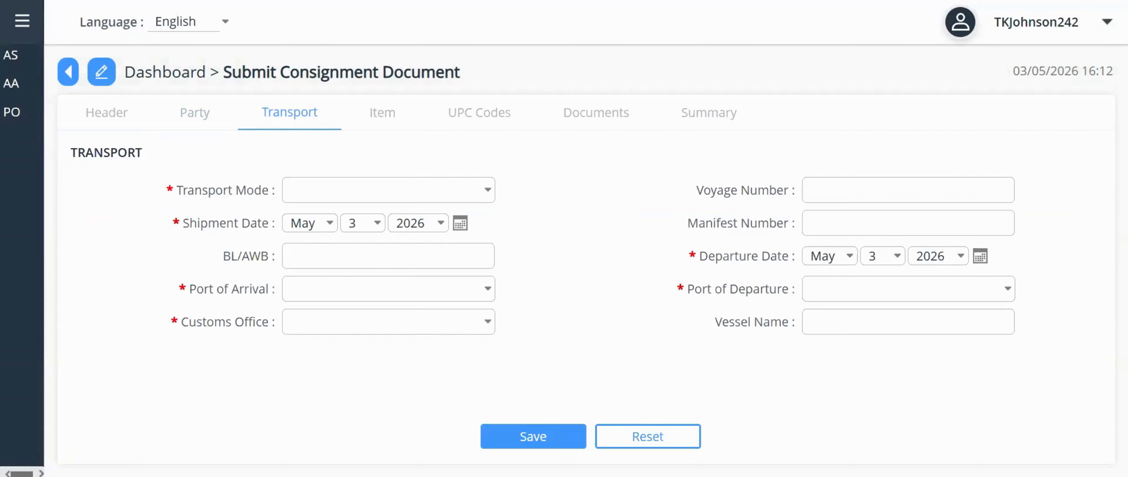
pyautogui.click(489, 192)
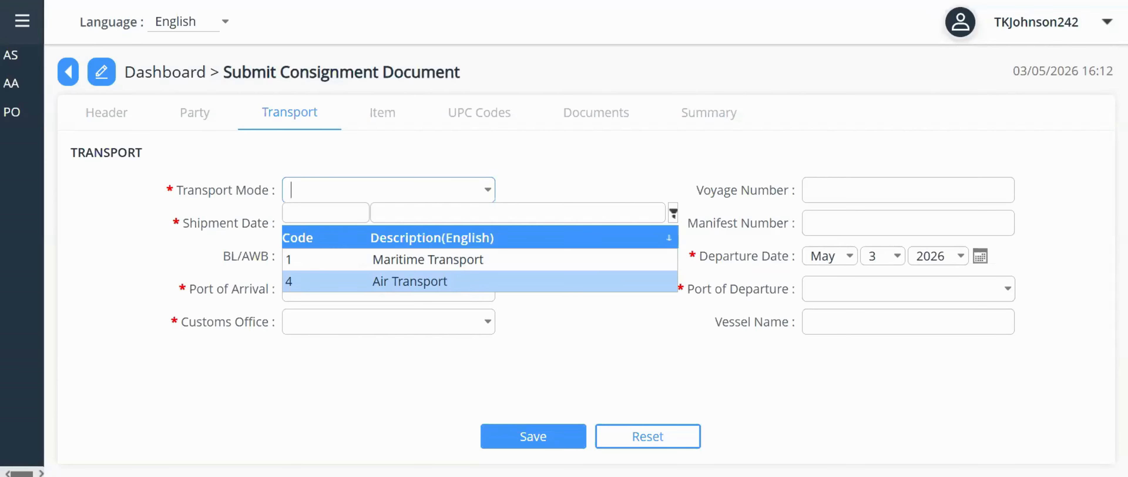
pyautogui.click(494, 267)
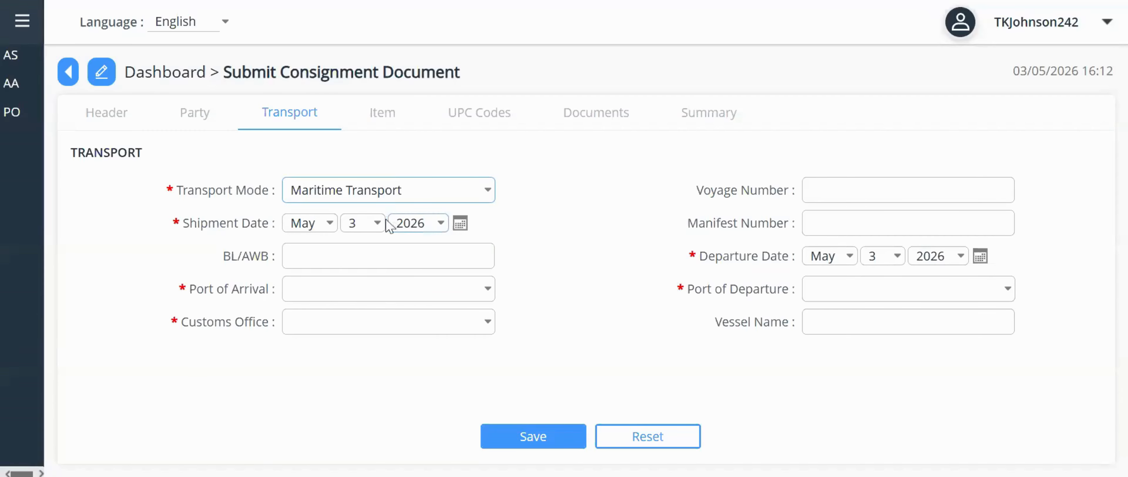
pyautogui.click(377, 225)
pyautogui.click(349, 373)
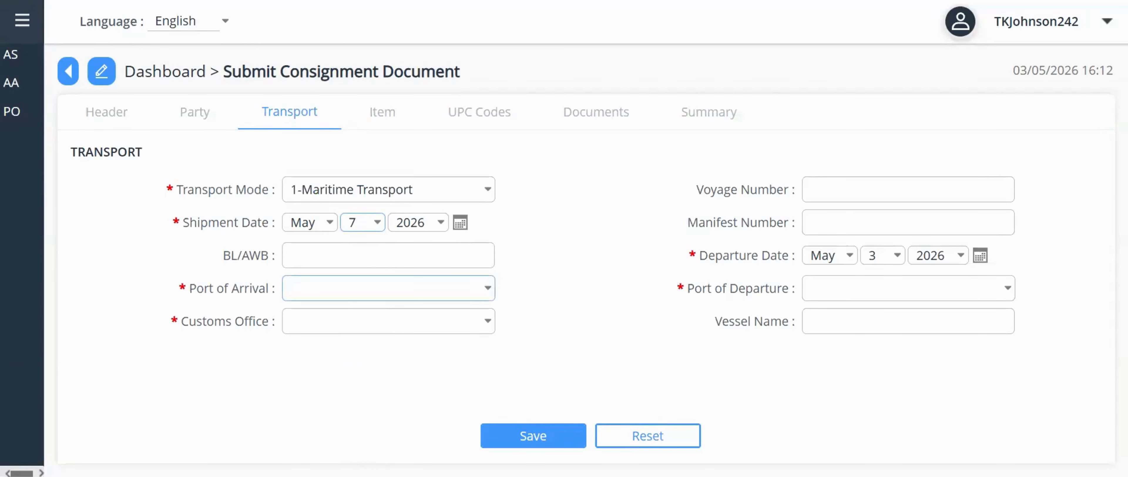
# - Set Port of Arrival to NEW PROVIDENCE (BSNAS), filtering by country 'bahamas'
pyautogui.click(487, 289)
pyautogui.click(683, 10)
pyautogui.write('b')
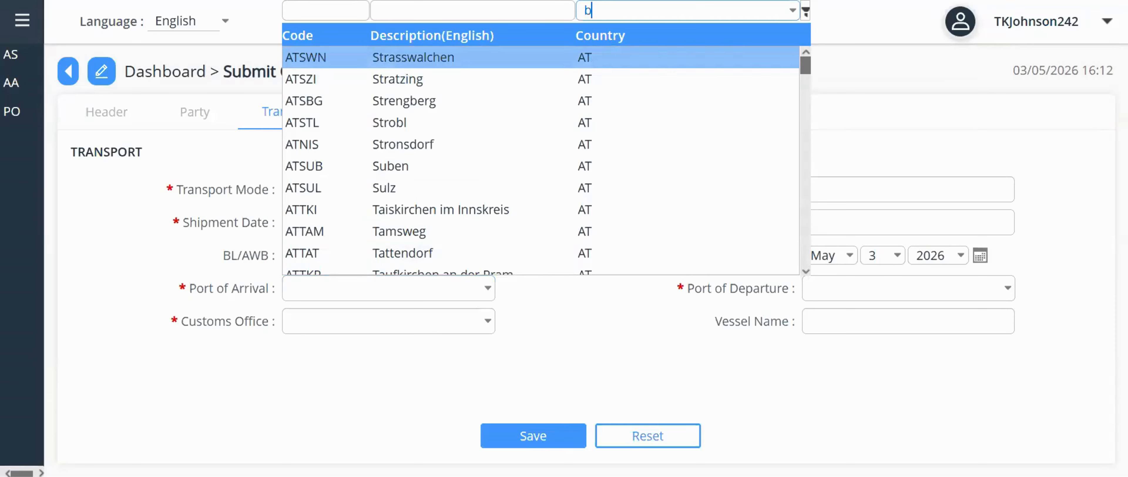
pyautogui.write('ahamas')
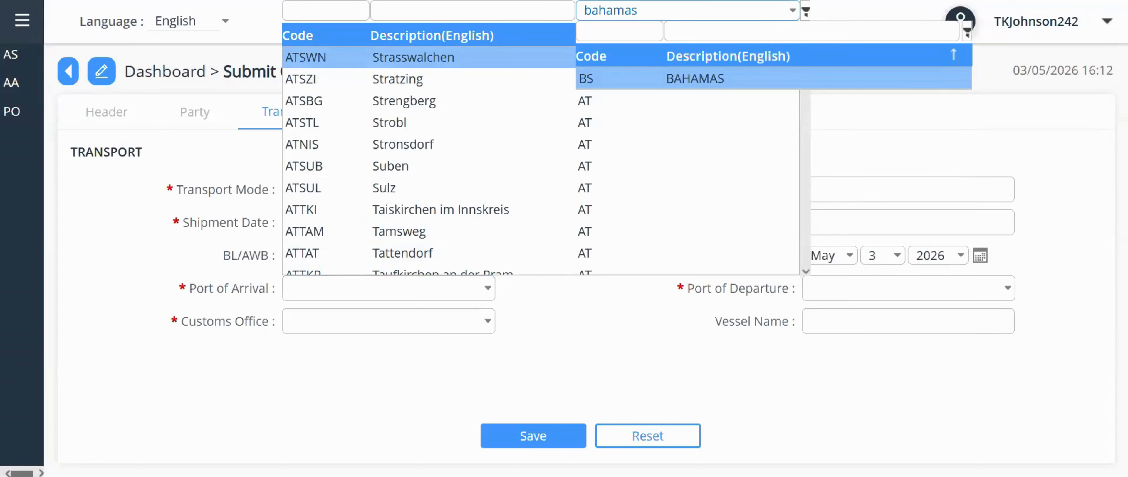
pyautogui.click(727, 77)
pyautogui.click(380, 10)
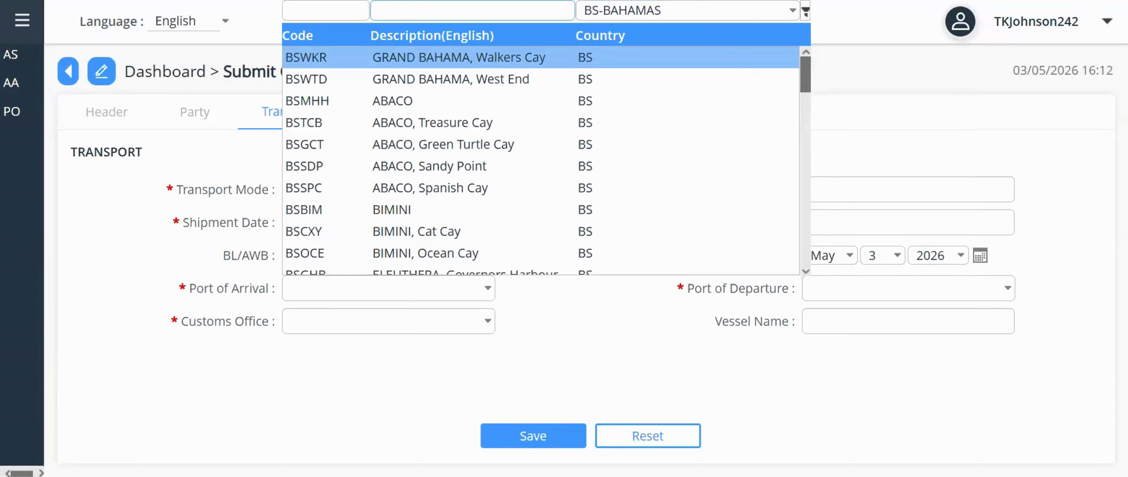
pyautogui.write('new')
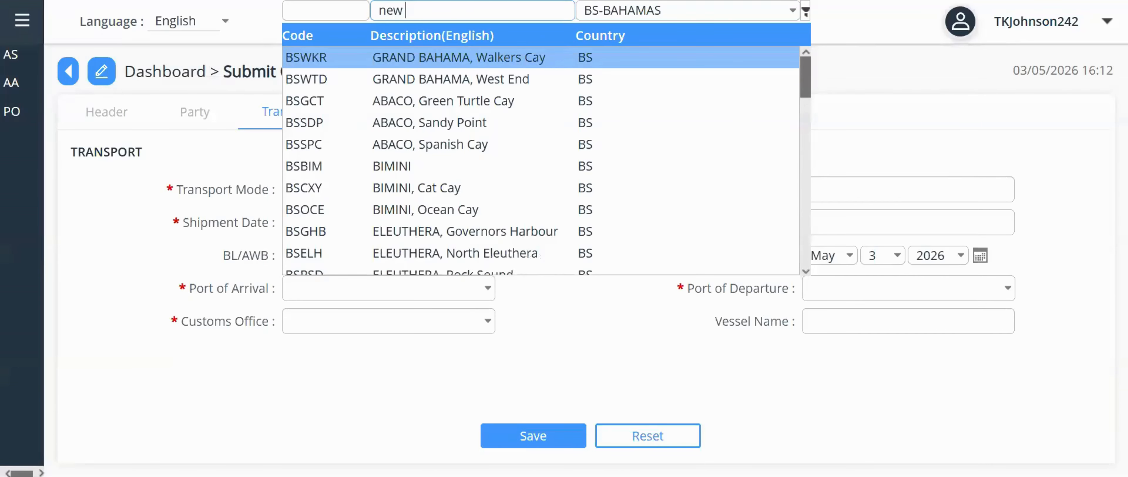
pyautogui.write(' providen')
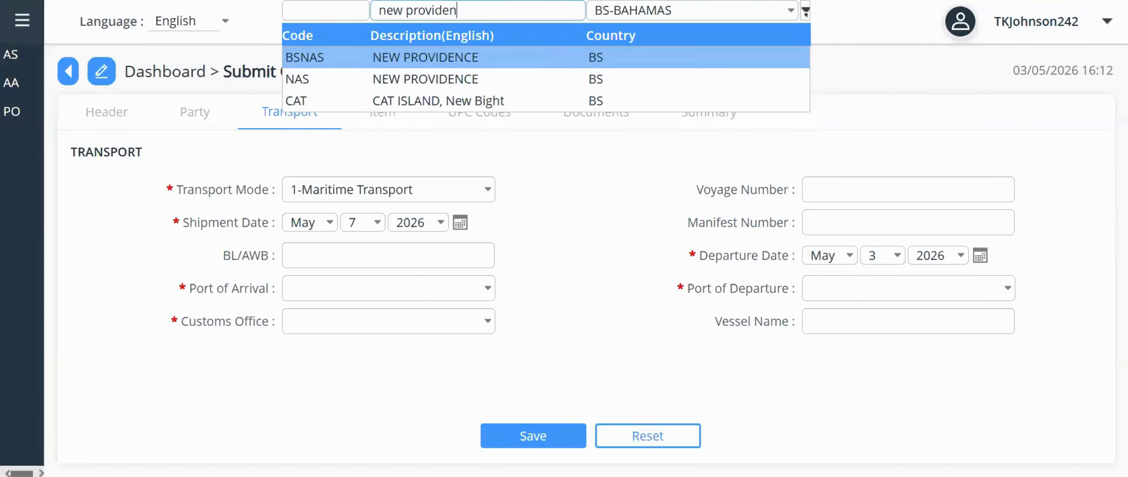
pyautogui.write('ce')
pyautogui.press('Return')
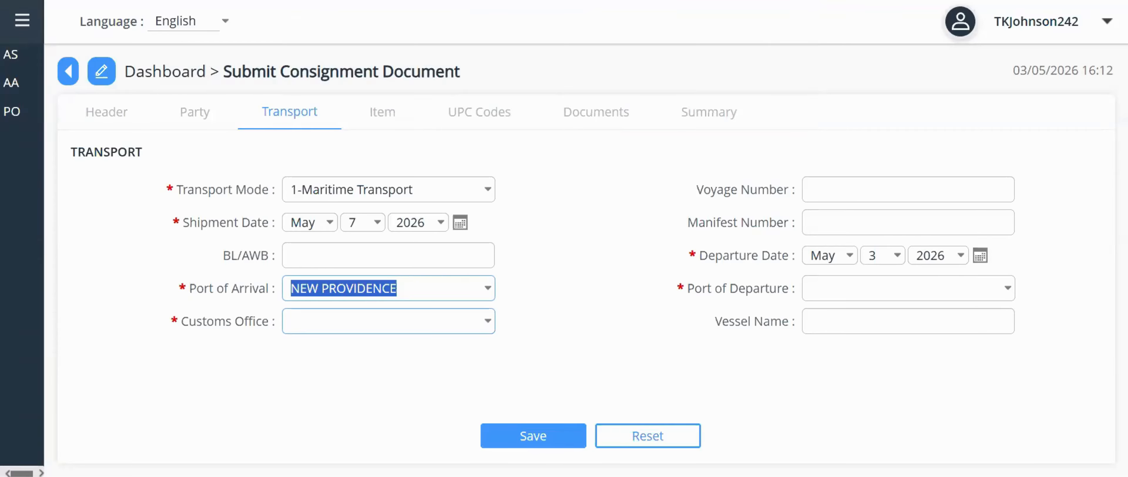
# - Select Arawak Container Port, Nassau as the Customs Office by searching 'arawak'
pyautogui.click(487, 322)
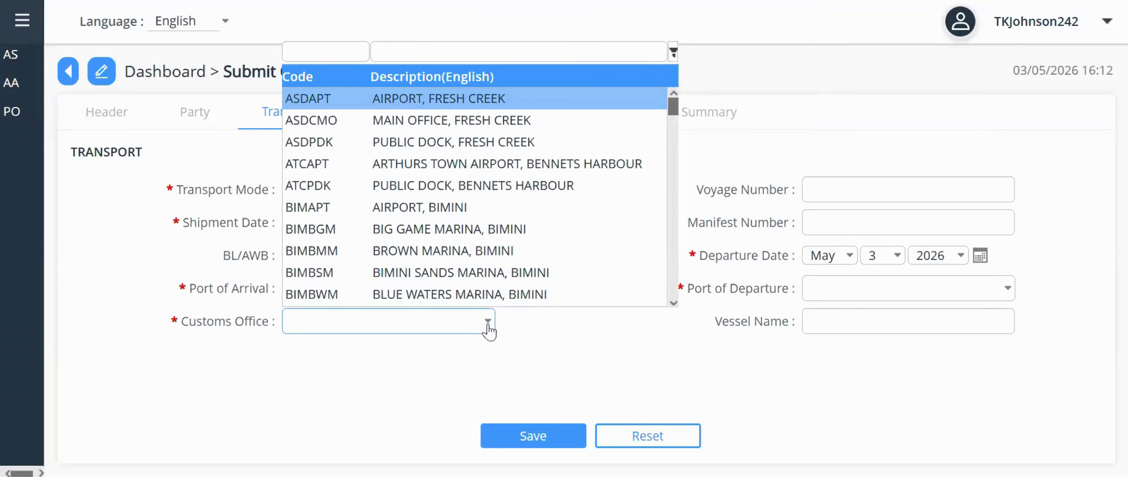
pyautogui.click(518, 52)
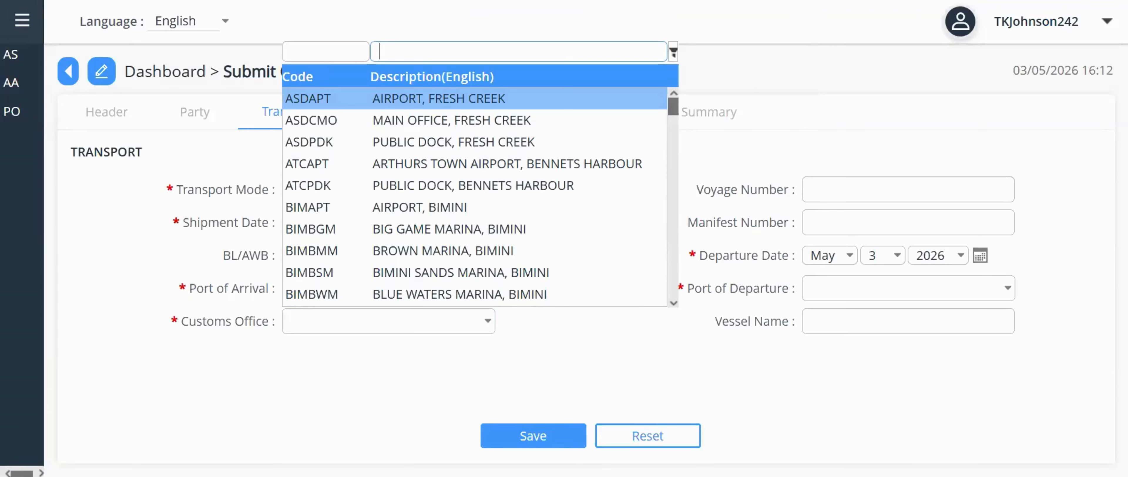
pyautogui.write('arawak')
pyautogui.press('Return')
pyautogui.click(439, 98)
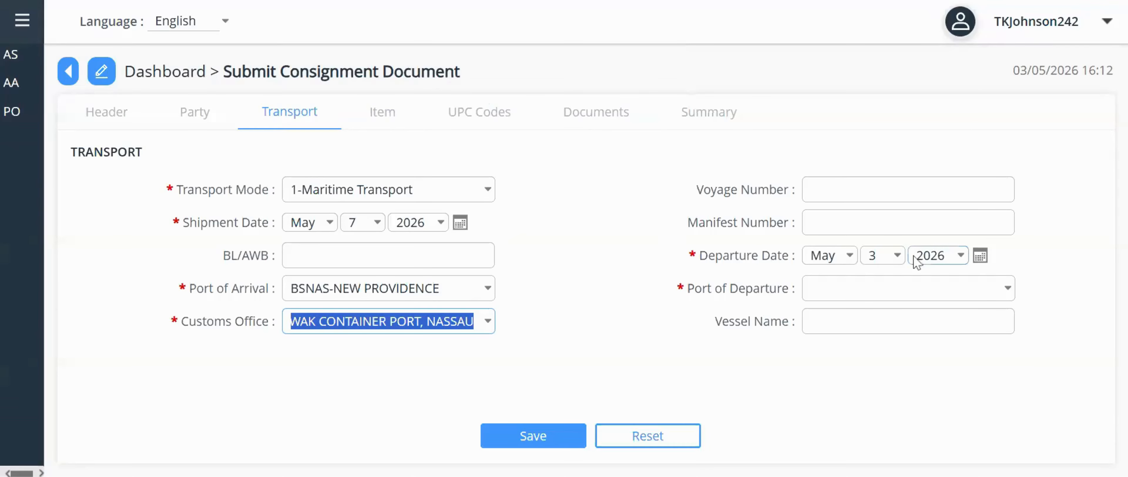
# - Change the Departure Date from 3 May to 6 May 2026
pyautogui.click(899, 258)
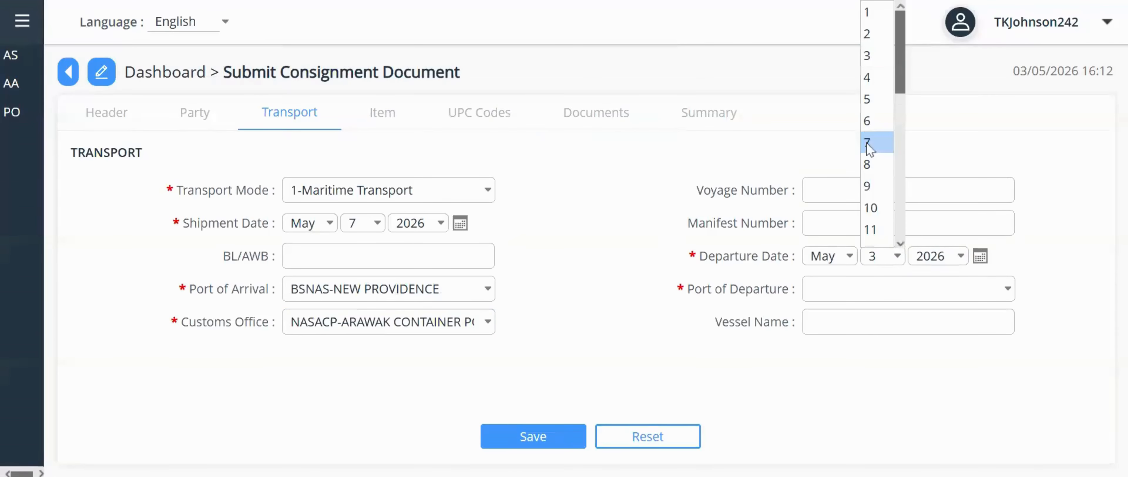
pyautogui.click(868, 121)
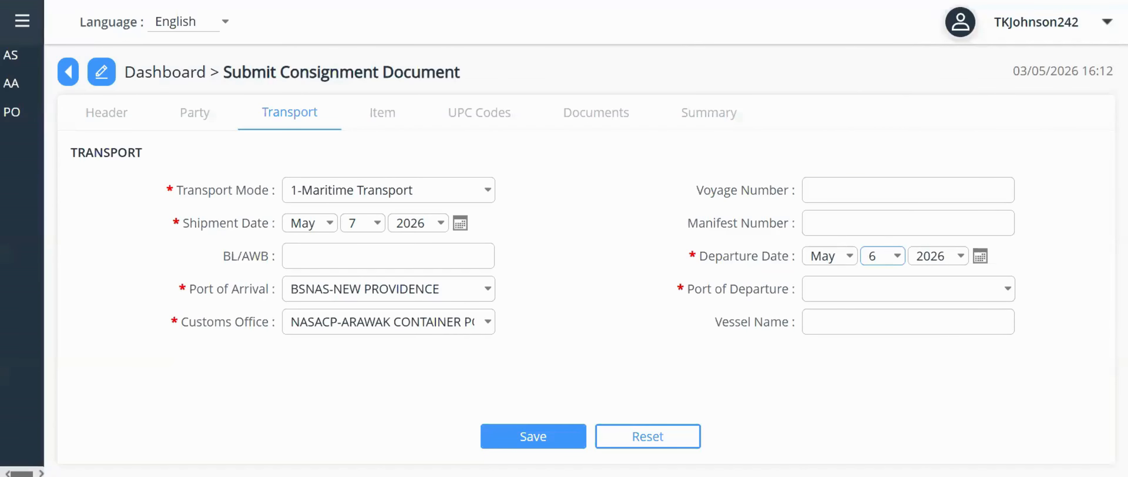
pyautogui.click(1008, 296)
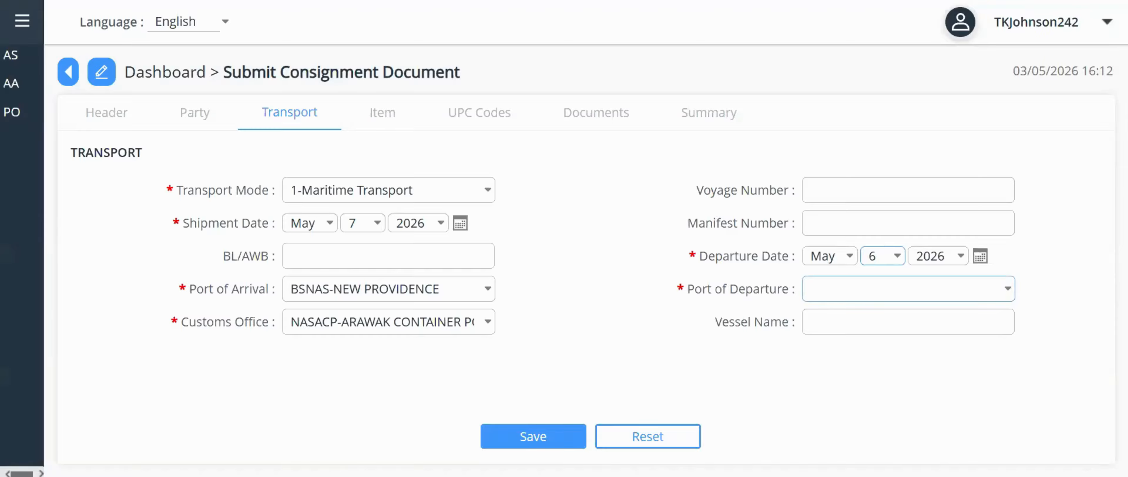
# - Set Port of Departure to USMIA-Miami, filtering by 'united states' and 'miami'
pyautogui.click(1009, 289)
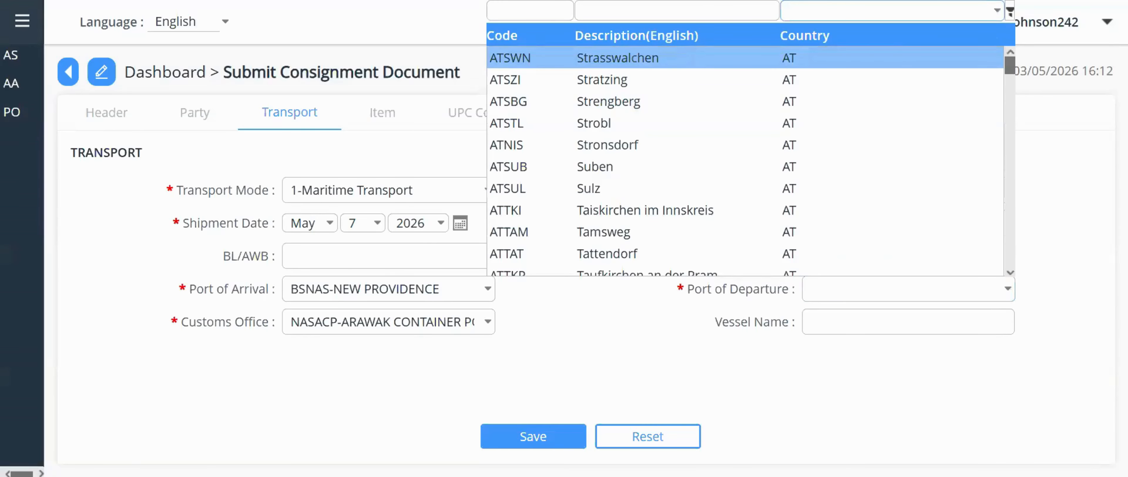
pyautogui.write('united ')
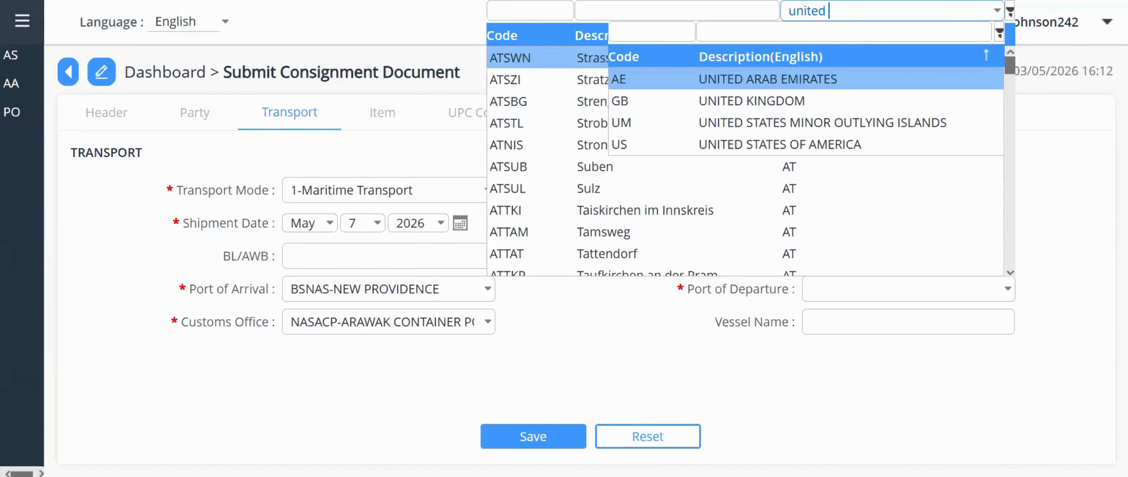
pyautogui.write('states')
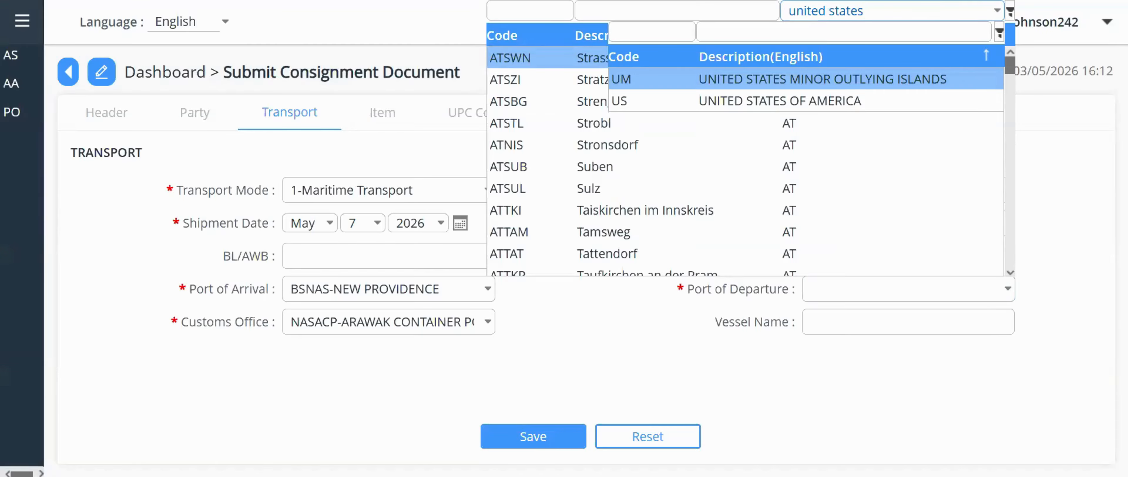
pyautogui.click(817, 106)
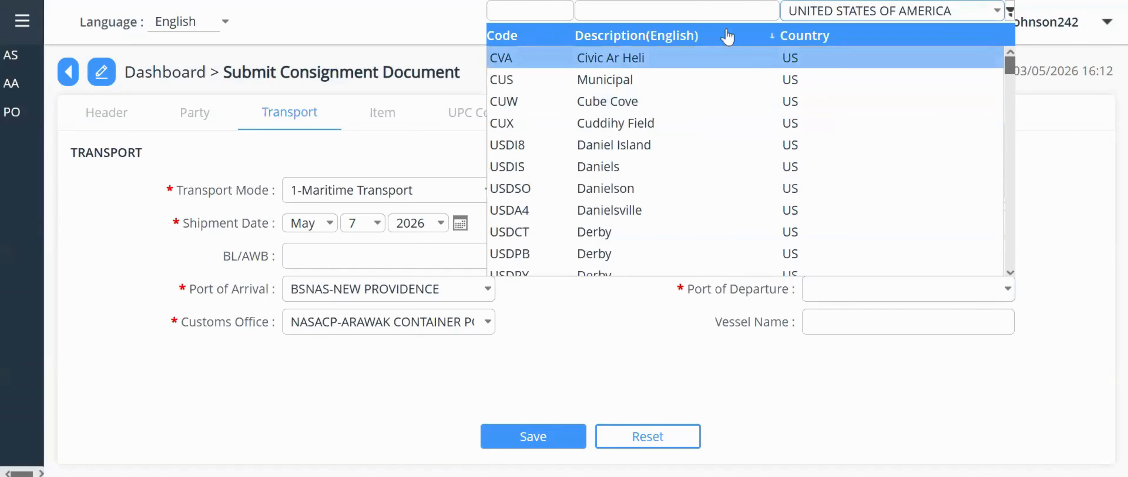
pyautogui.click(657, 11)
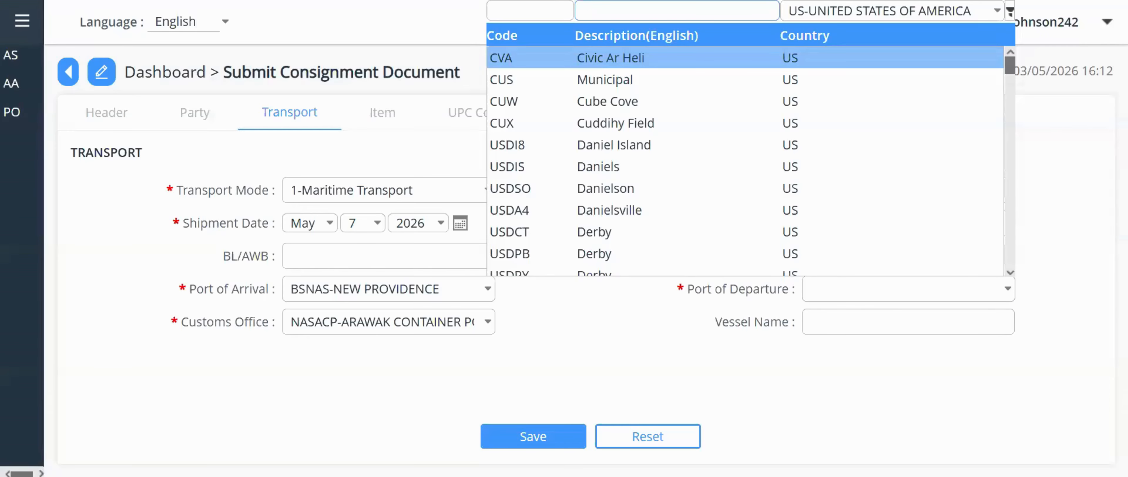
pyautogui.write('miami')
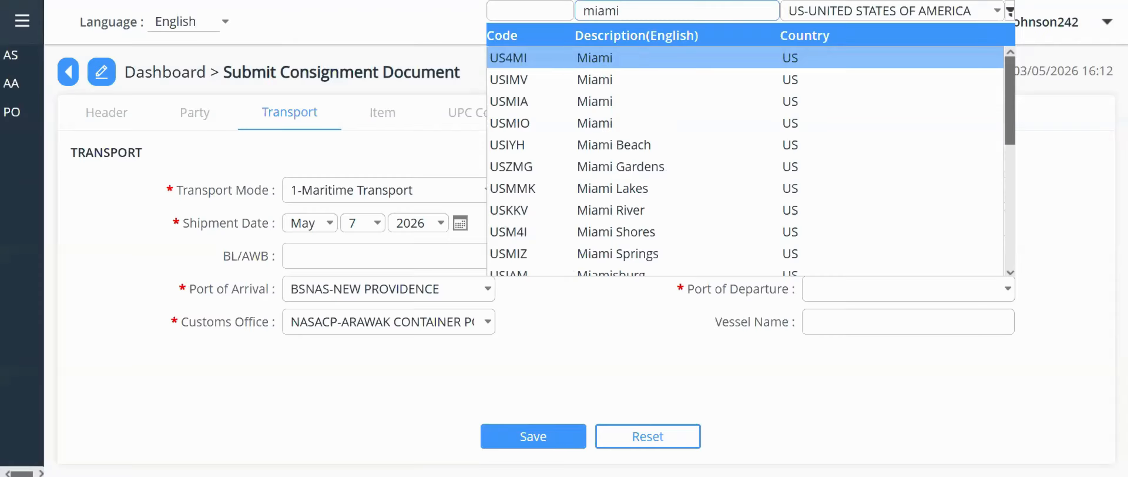
pyautogui.click(616, 109)
# - Save the transport record, dismiss the confirmation, and open the empty Item list
pyautogui.click(530, 438)
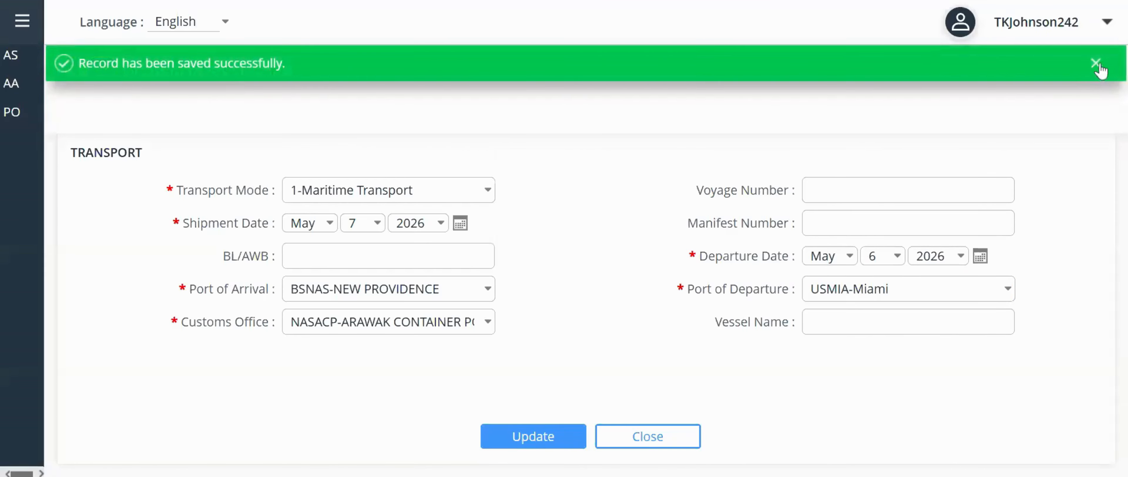
pyautogui.click(1096, 64)
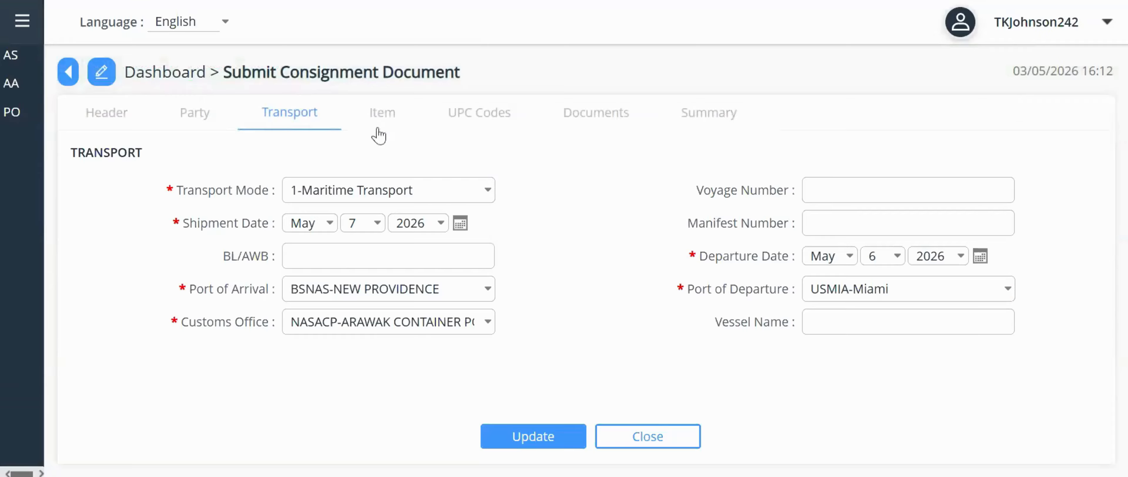
pyautogui.click(393, 130)
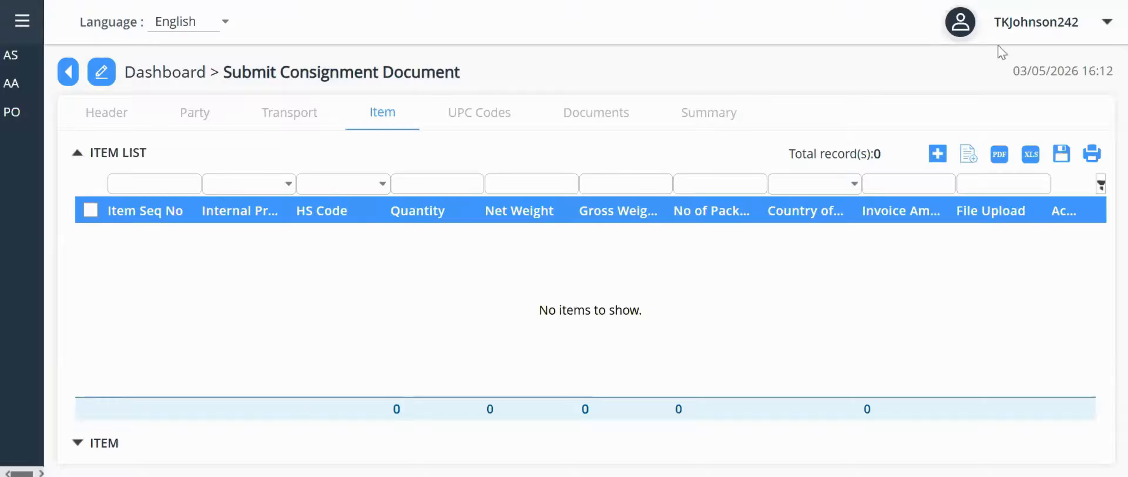
# - Add a new item record and bring up the HS Code list of tariff codes
pyautogui.click(938, 154)
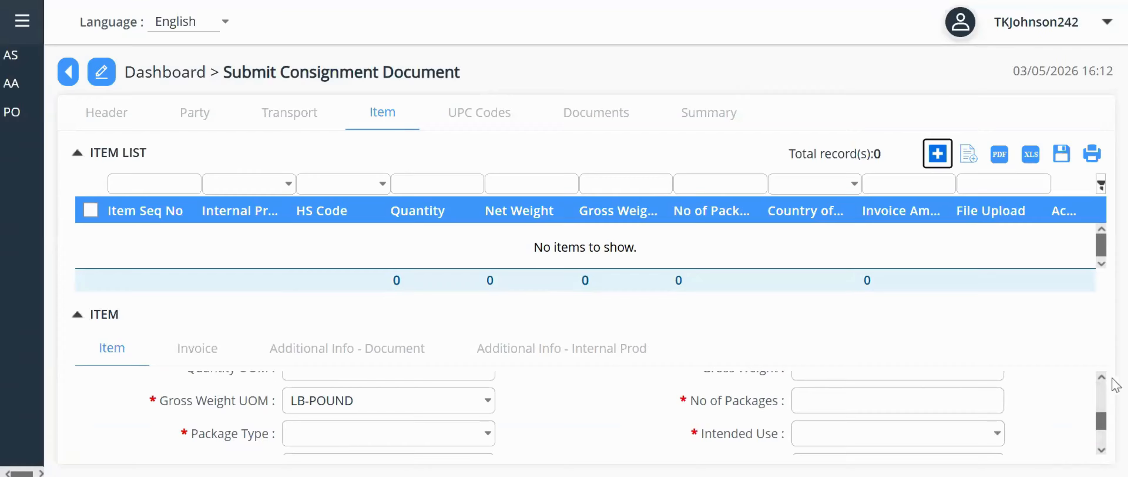
pyautogui.scroll(2, 1105, 379)
pyautogui.scroll(3, 1105, 380)
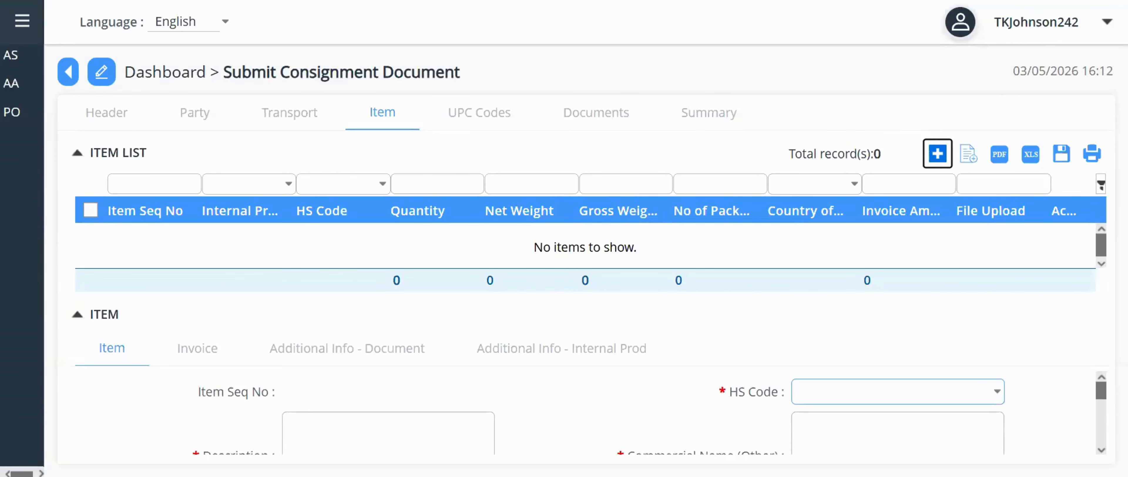
pyautogui.click(998, 392)
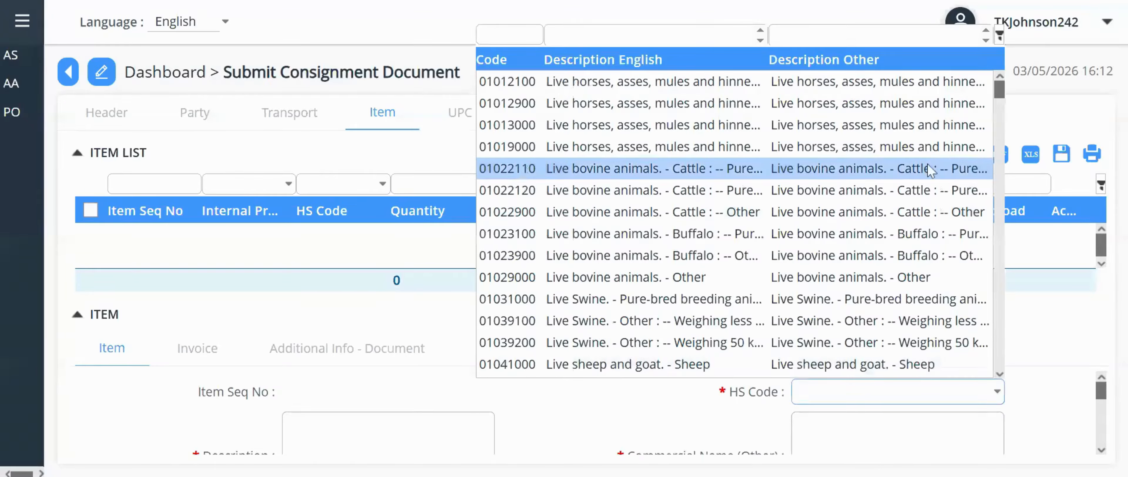
# - Filter the HS codes by description 'kiwi' and select 08105000 Kiwifruit
pyautogui.click(871, 35)
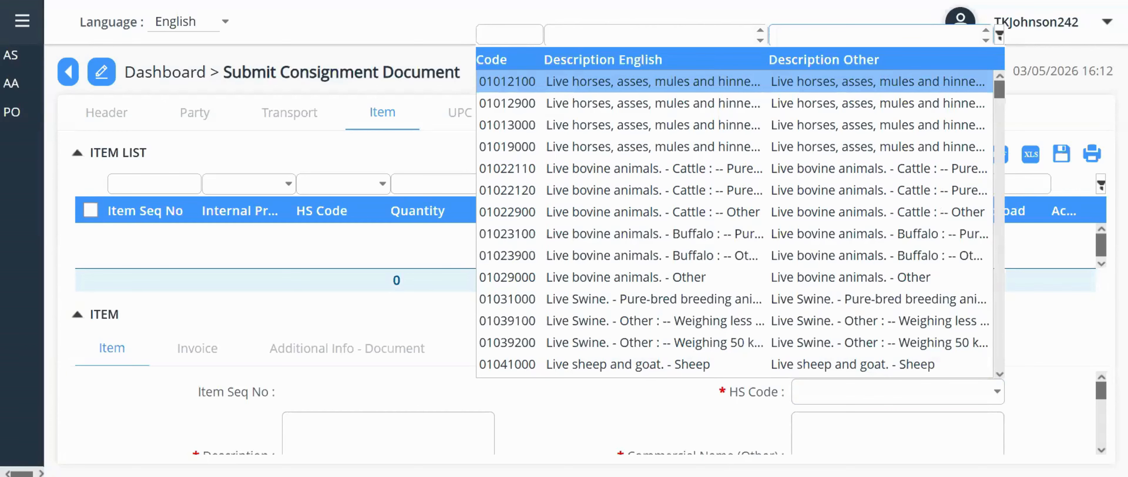
pyautogui.write('ki')
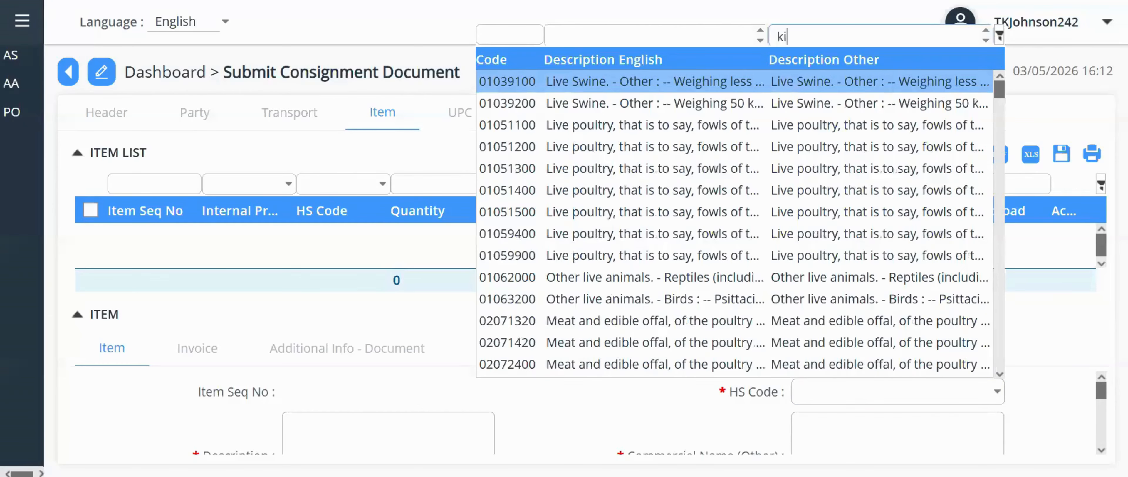
pyautogui.write('wi')
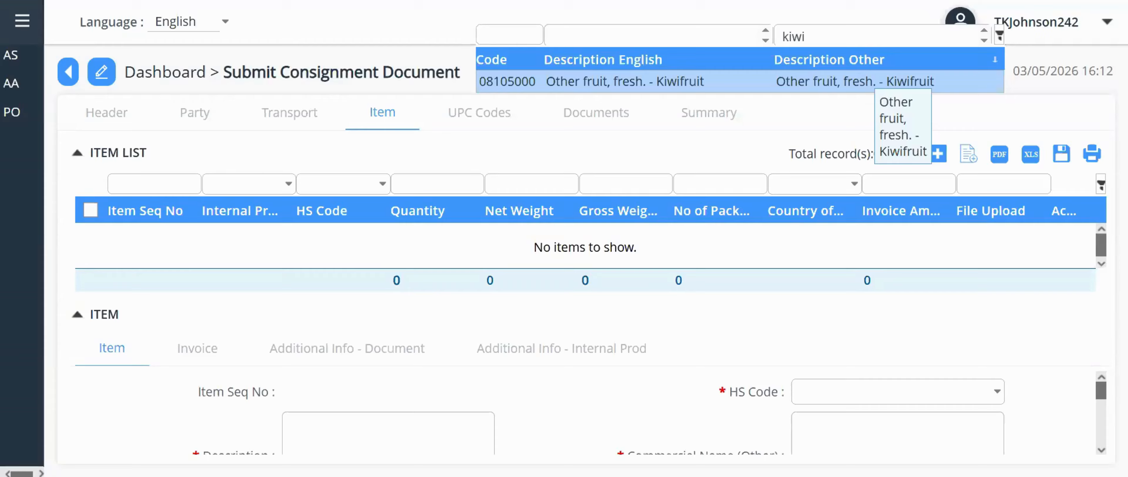
pyautogui.press('Return')
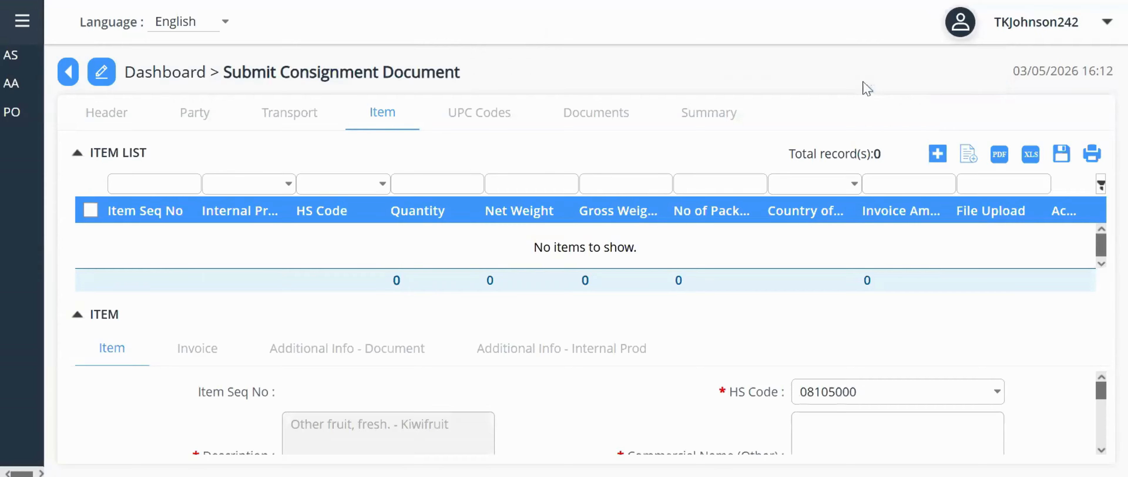
pyautogui.scroll(-1, 1060, 421)
pyautogui.scroll(-1, 1060, 421)
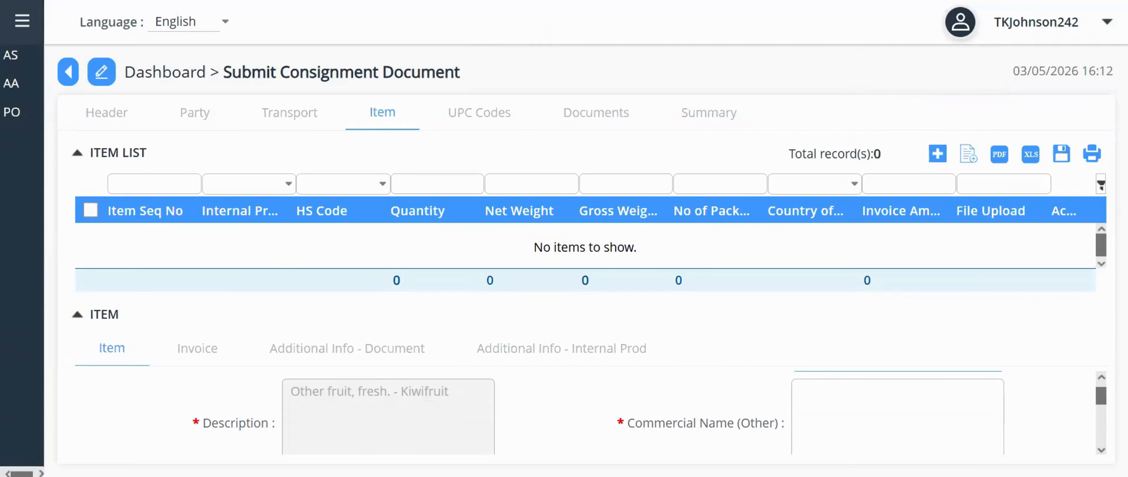
# - Enter commercial name 'Kiwi- Actinidia chinensis' and quantity 100 for the item
pyautogui.click(990, 416)
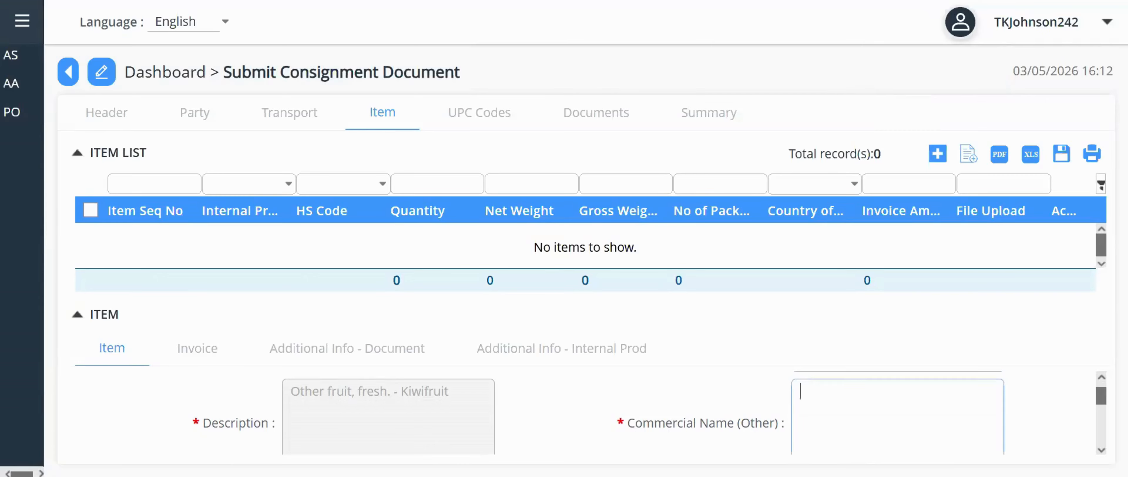
pyautogui.write('Kiwi- Actinidia chinensis')
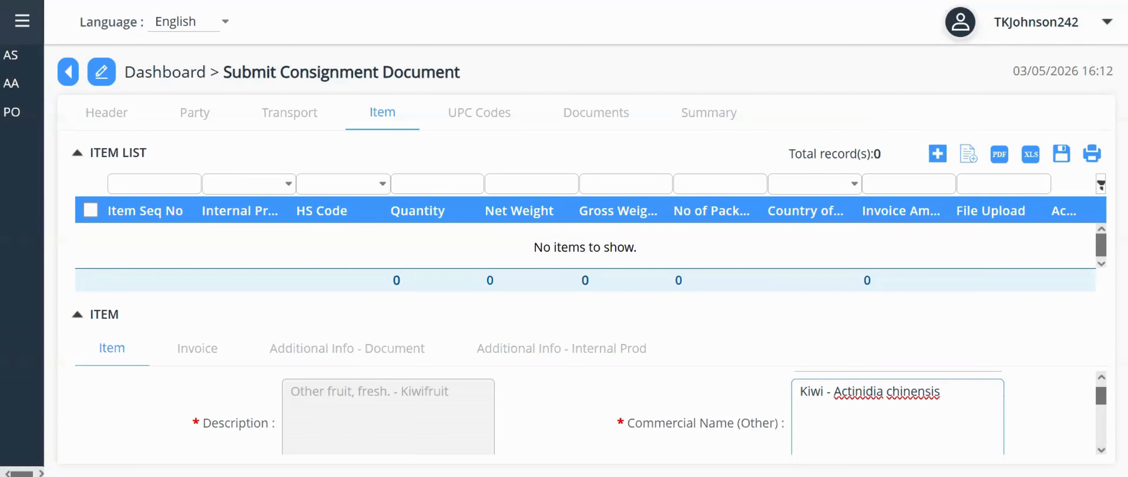
pyautogui.scroll(-2, 889, 407)
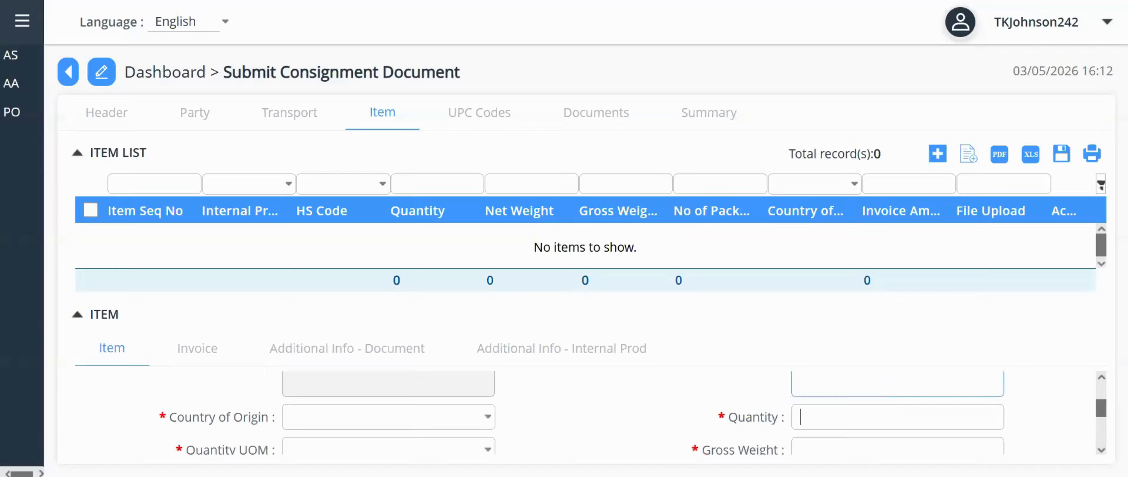
pyautogui.click(893, 414)
pyautogui.write('100')
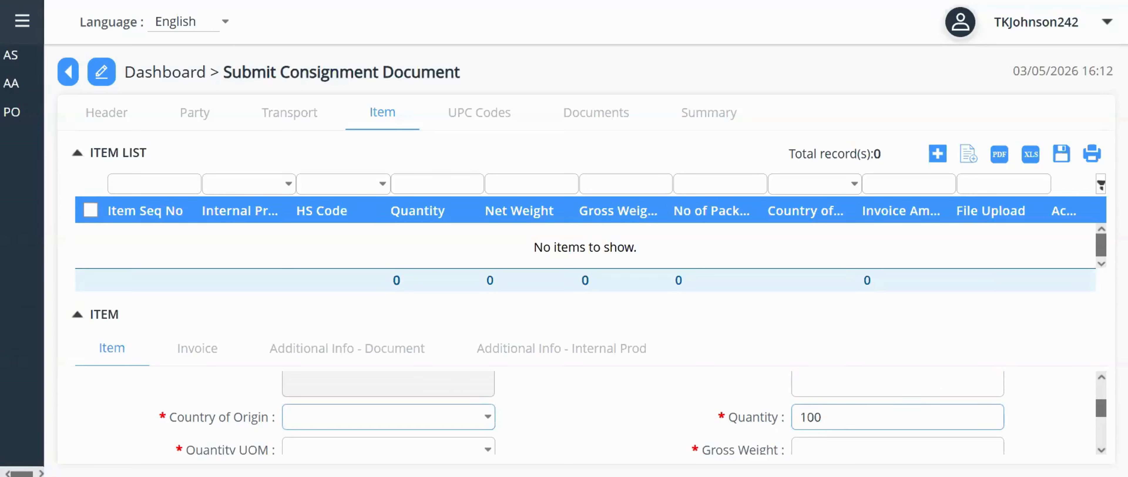
# - Set the country of origin, pound units and gross weight 100
pyautogui.click(488, 417)
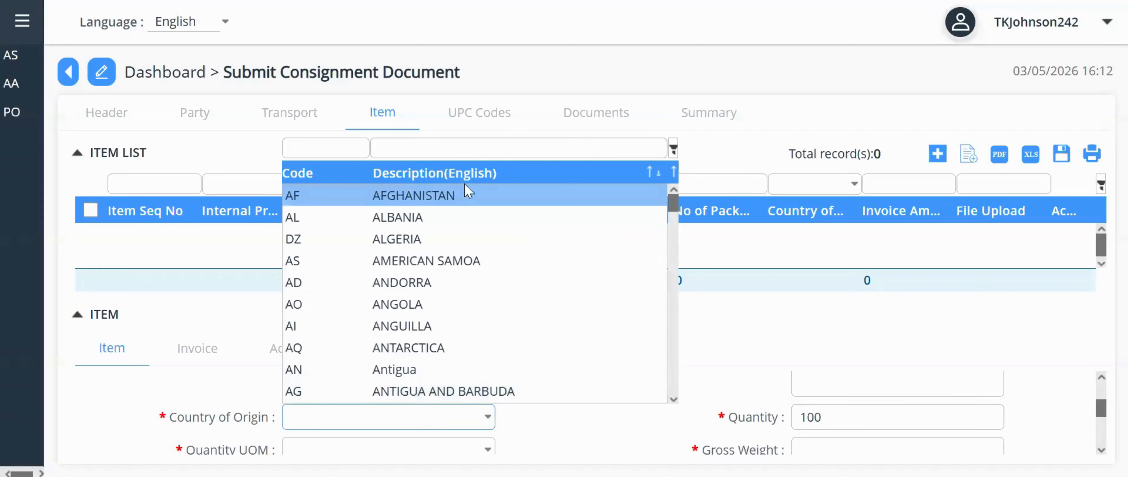
pyautogui.click(446, 149)
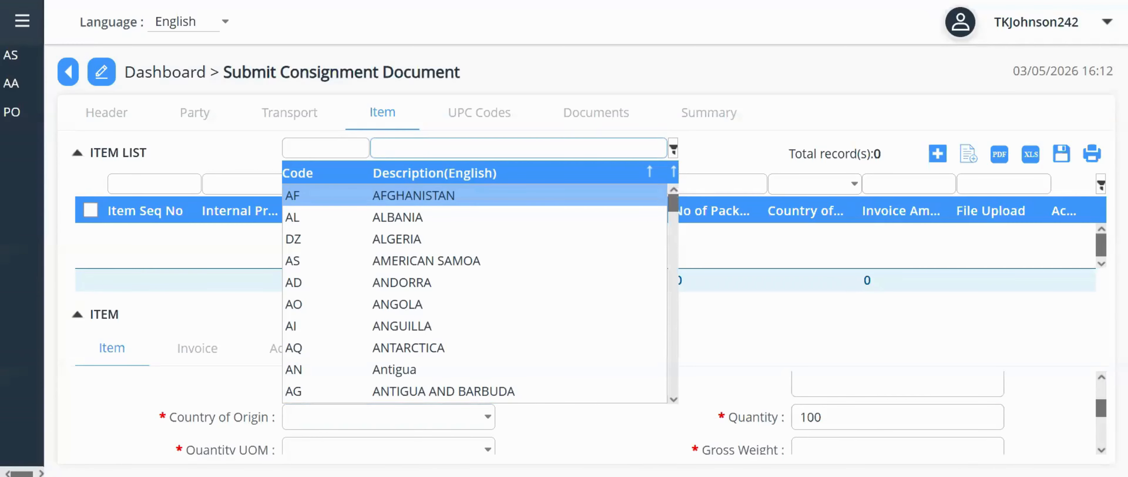
pyautogui.click(487, 450)
pyautogui.scroll(-2, 1056, 429)
pyautogui.click(488, 412)
pyautogui.click(897, 382)
pyautogui.write('100')
# - Set 1 package of type box, Consumption use and EACH Bahfsa unit, then save item 1
pyautogui.scroll(-1, 1056, 429)
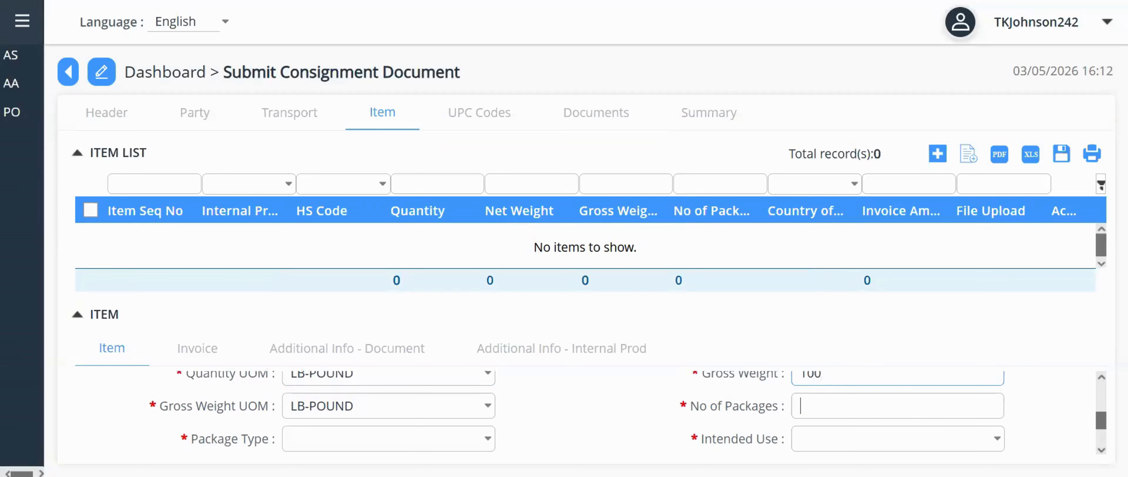
pyautogui.write('1')
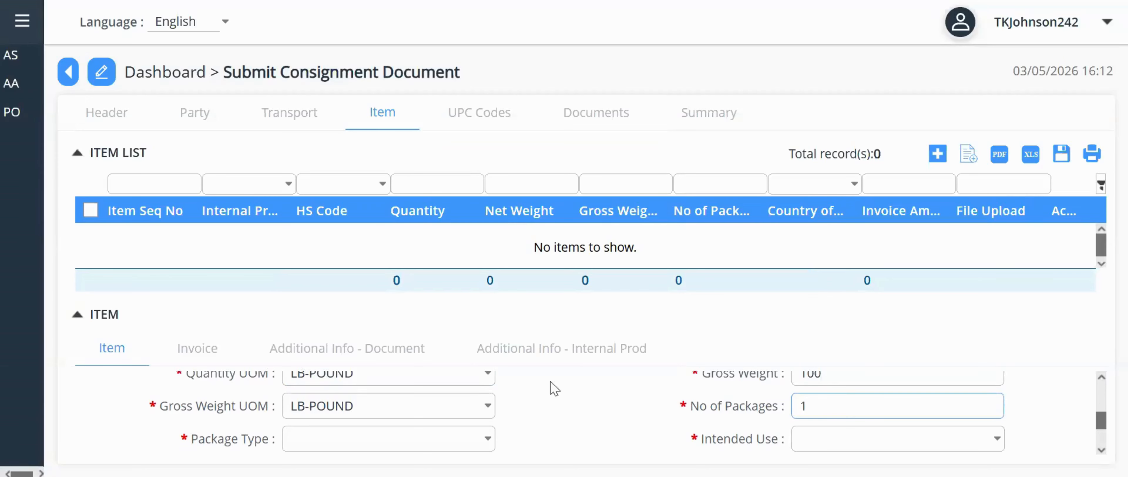
pyautogui.click(491, 441)
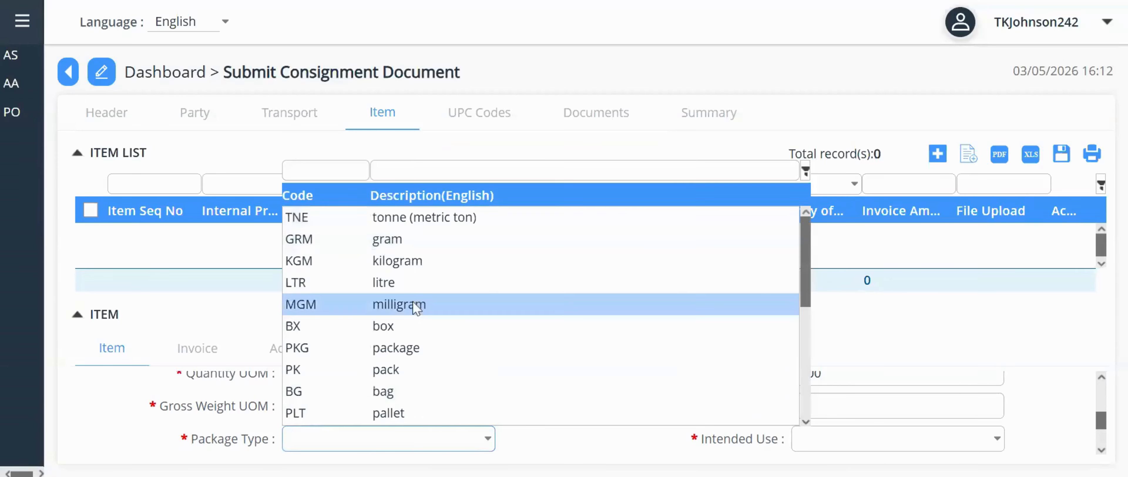
pyautogui.click(417, 326)
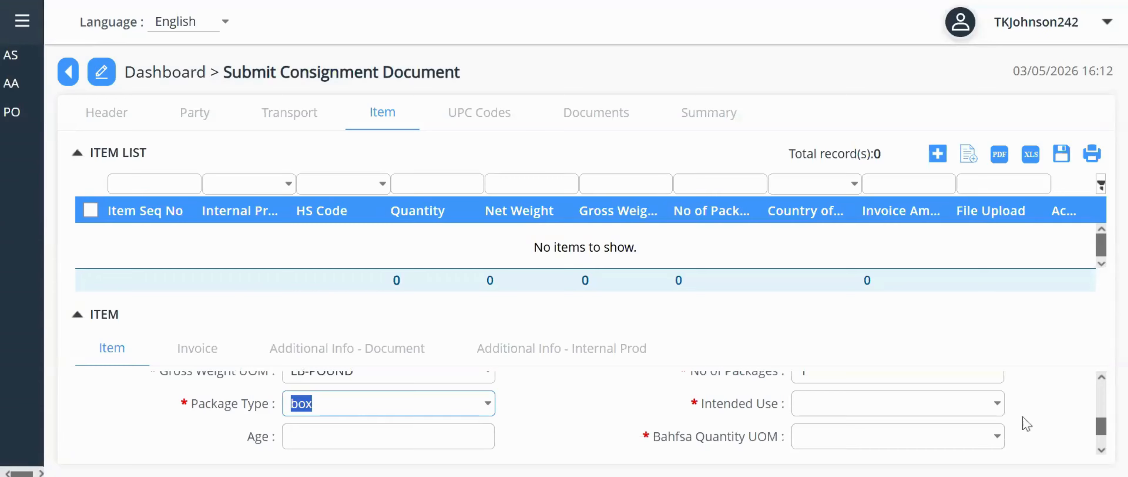
pyautogui.click(998, 408)
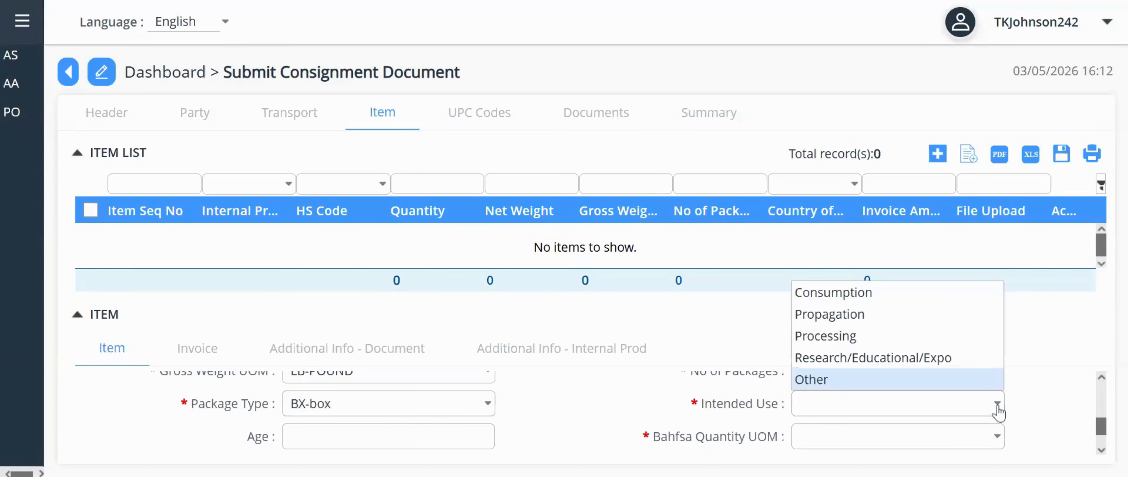
pyautogui.click(877, 292)
pyautogui.scroll(-1, 1057, 446)
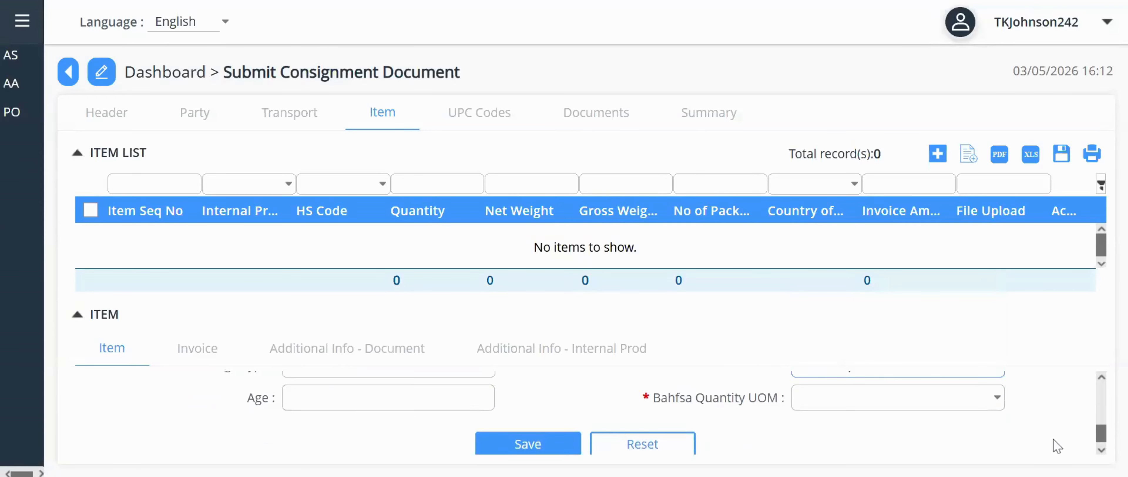
pyautogui.click(898, 399)
pyautogui.write('EACH')
pyautogui.click(535, 446)
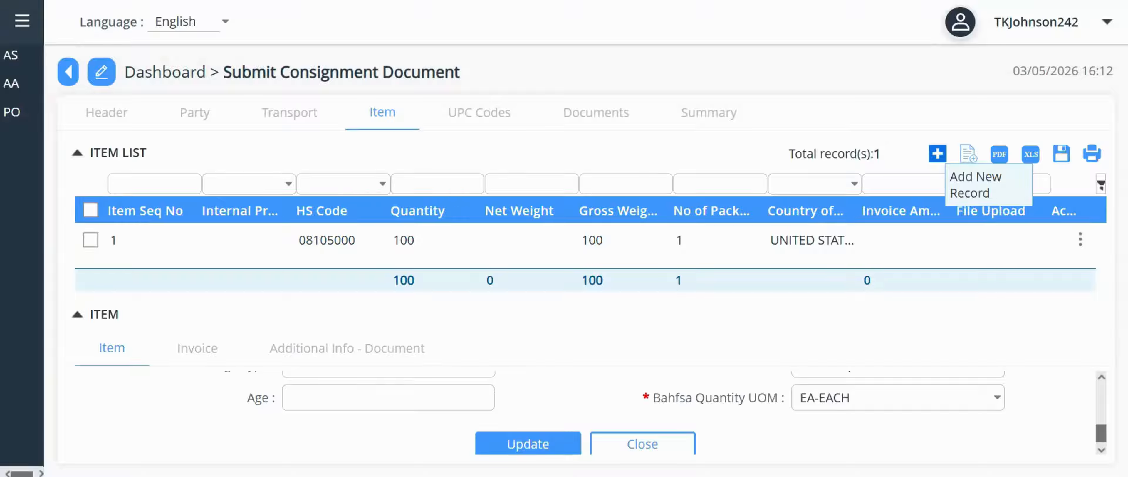
# - Add a second blank item record above the item list
pyautogui.click(937, 154)
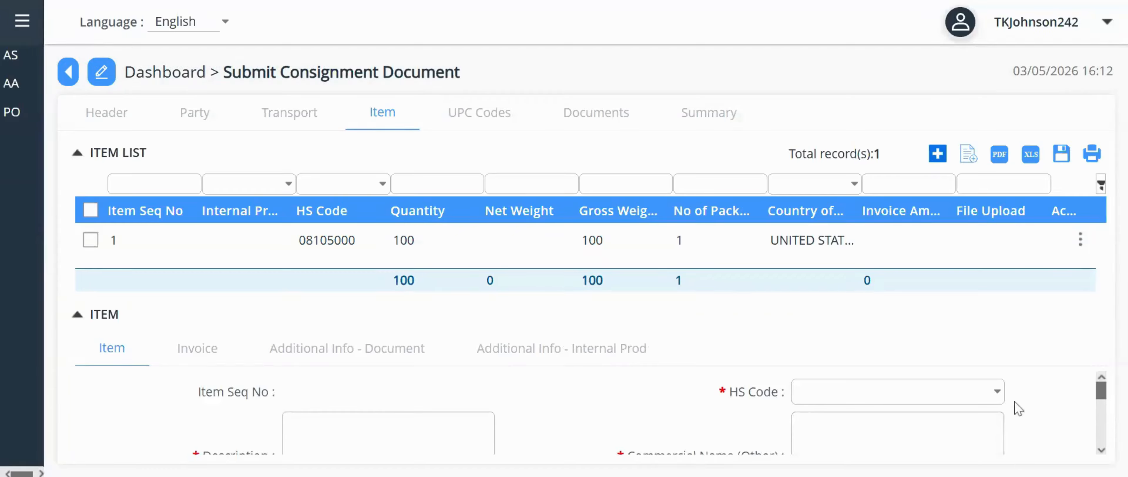
# - Filter the HS code list by description 'ape' and choose 08081000 for apples
pyautogui.click(999, 396)
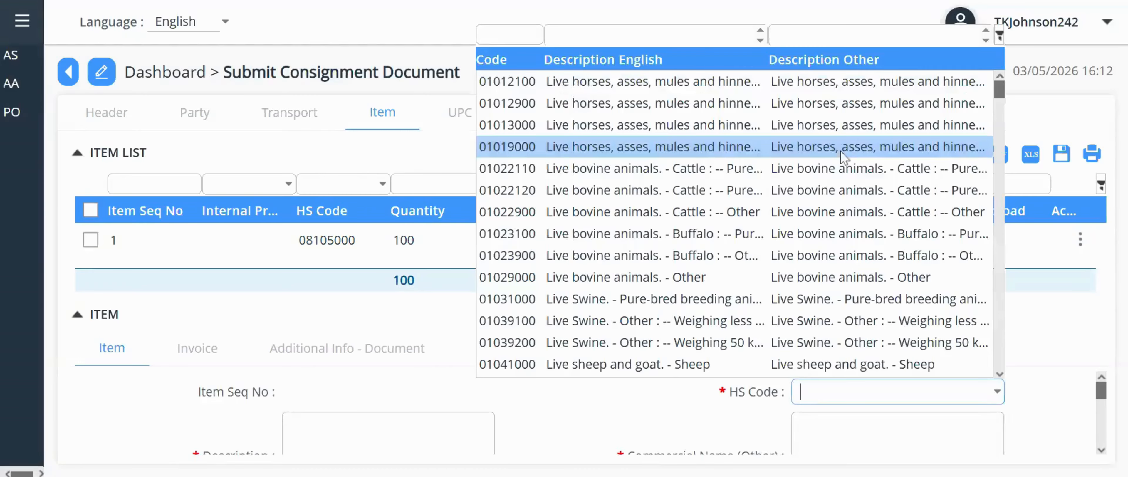
pyautogui.click(819, 35)
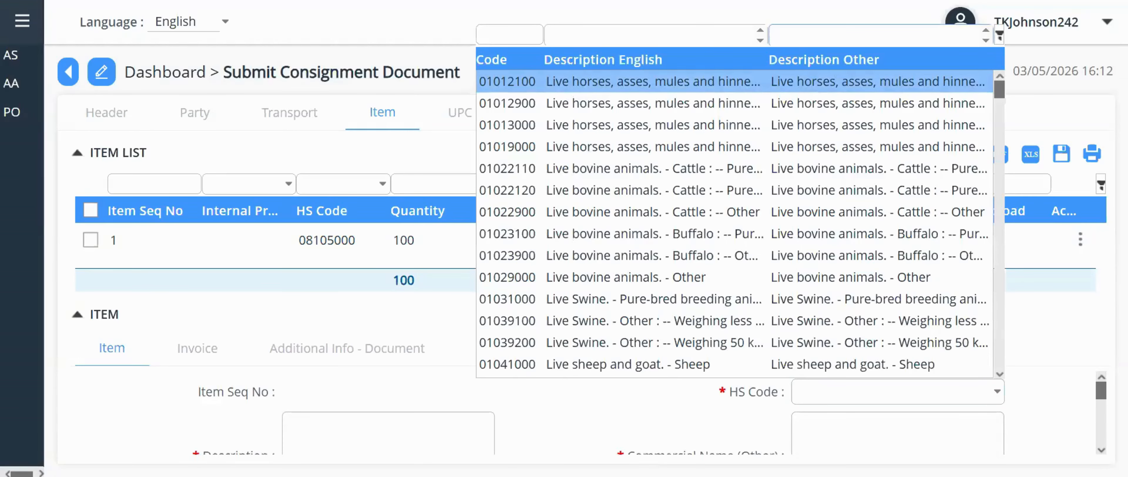
pyautogui.write('appl')
pyautogui.write('e')
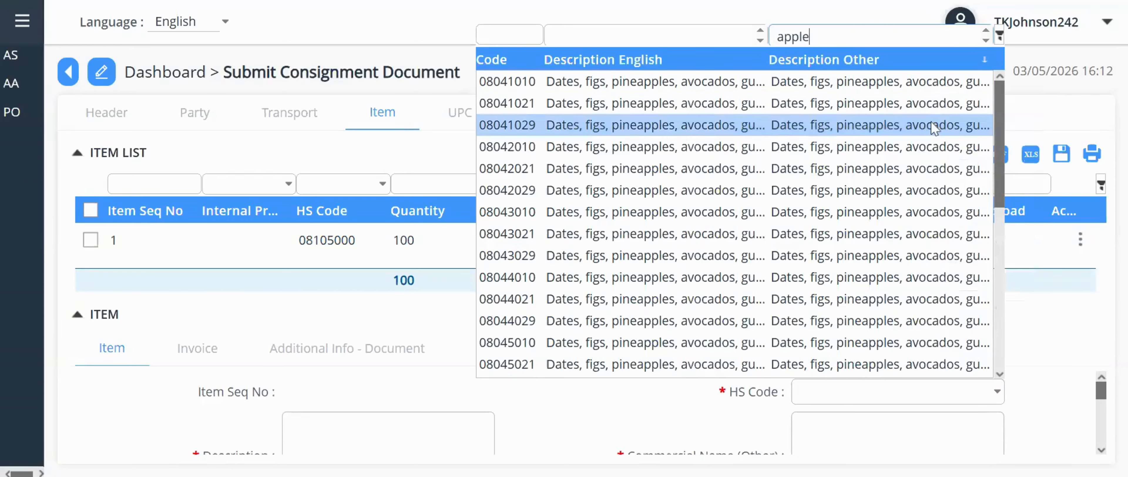
pyautogui.scroll(-5, 924, 219)
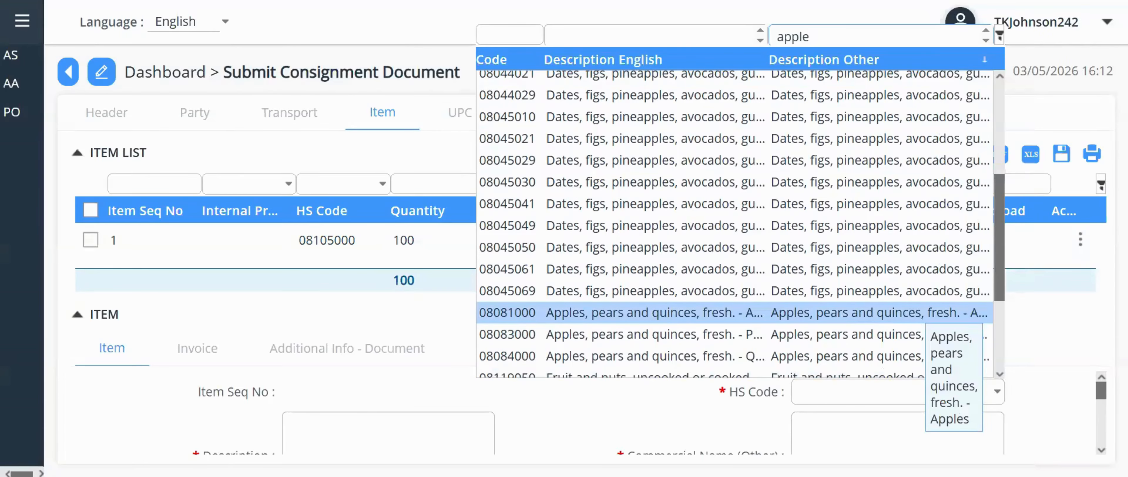
pyautogui.click(924, 312)
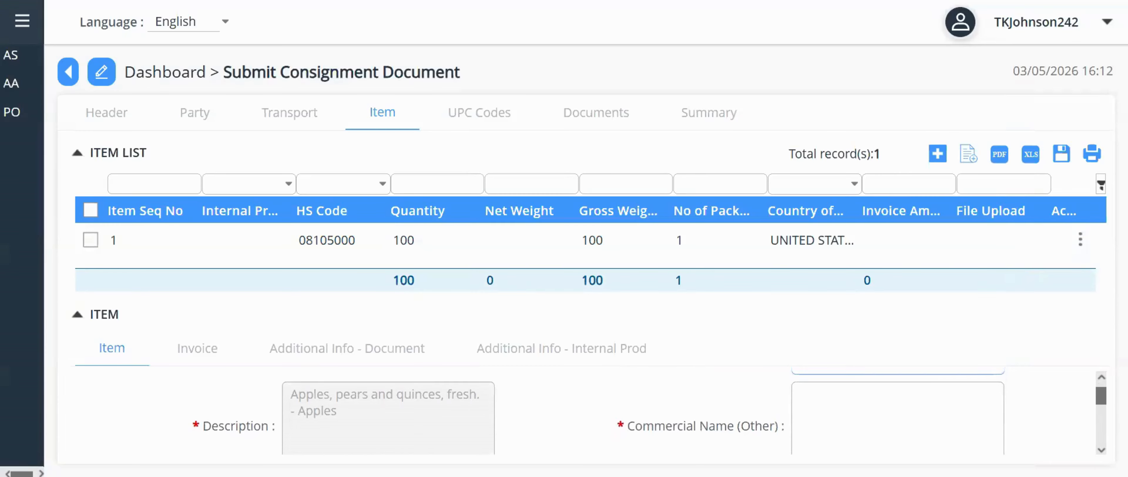
# - Enter 'Apples - Malus domestica' as the second item's commercial name
pyautogui.click(898, 416)
pyautogui.write('Appl')
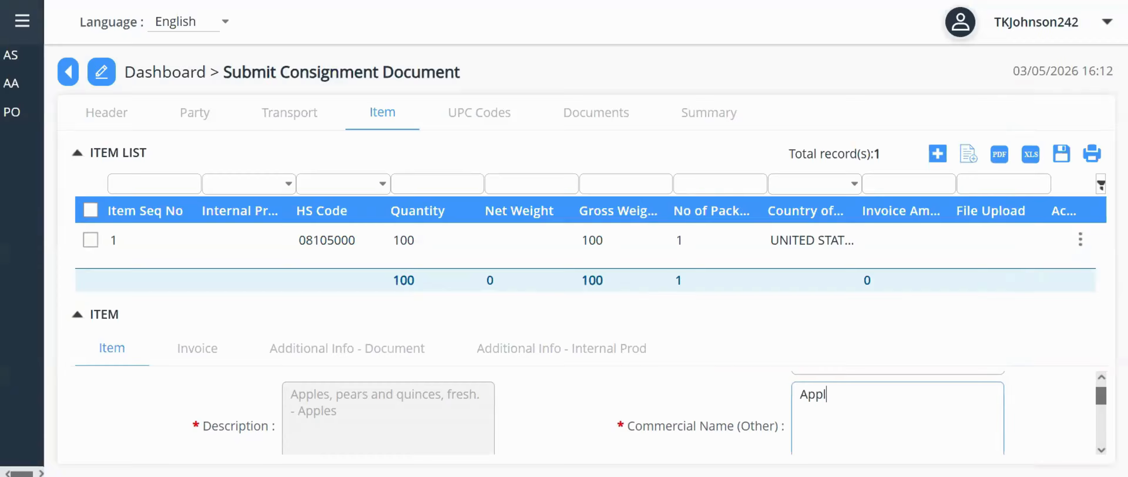
pyautogui.write('es - Malus domestica')
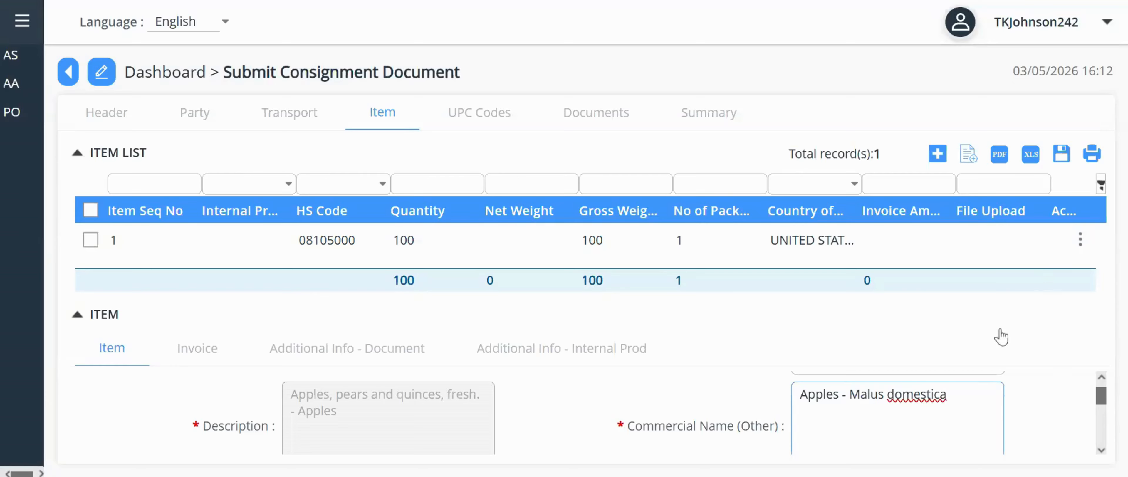
pyautogui.scroll(-2, 1056, 431)
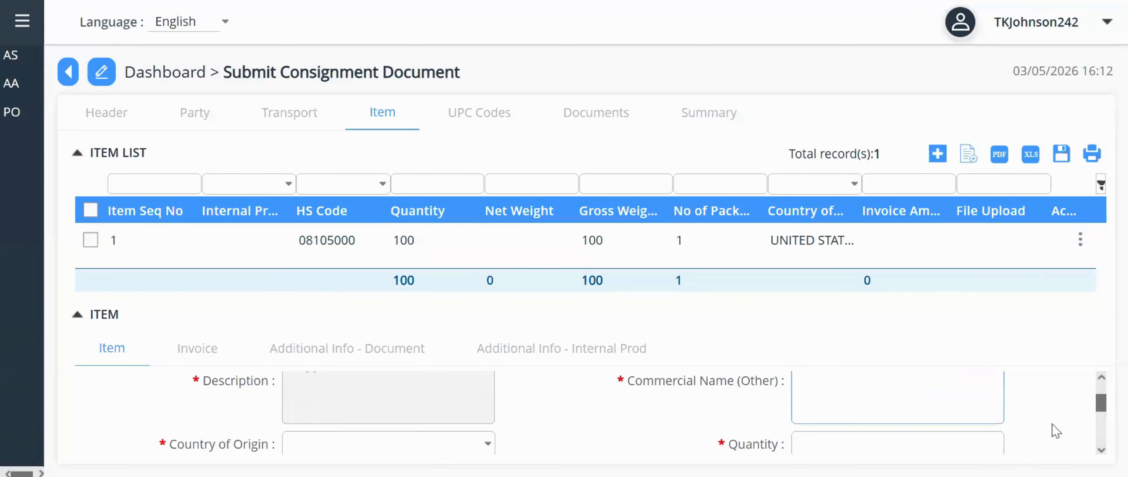
pyautogui.scroll(-2, 1056, 431)
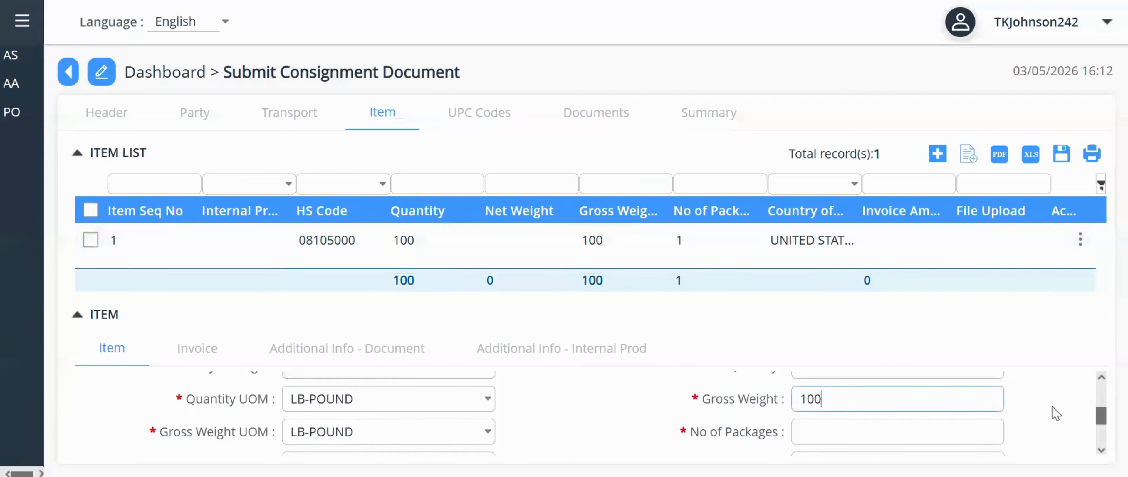
# - Give the apples item 1 package with package type box
pyautogui.scroll(-1, 1057, 409)
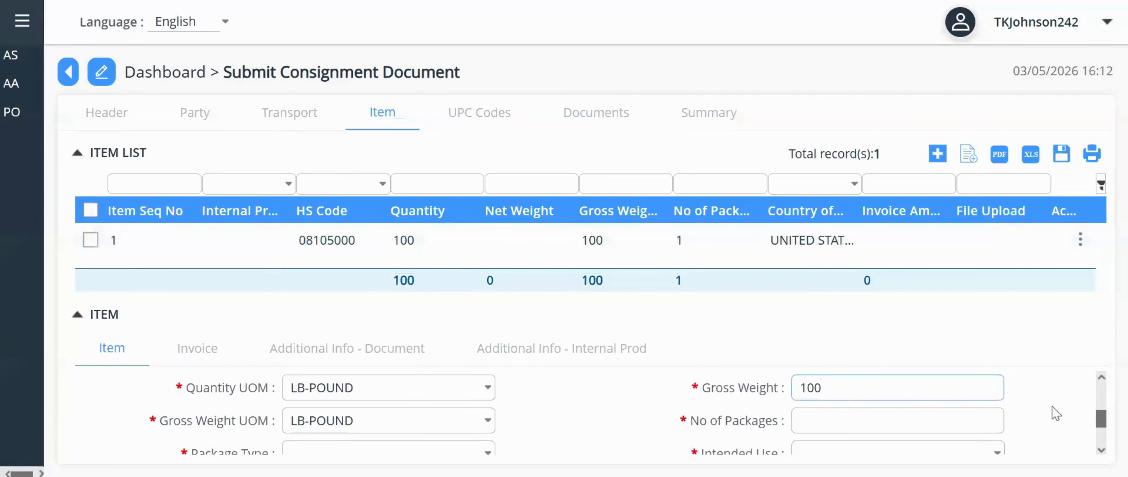
pyautogui.press('Tab')
pyautogui.write('1')
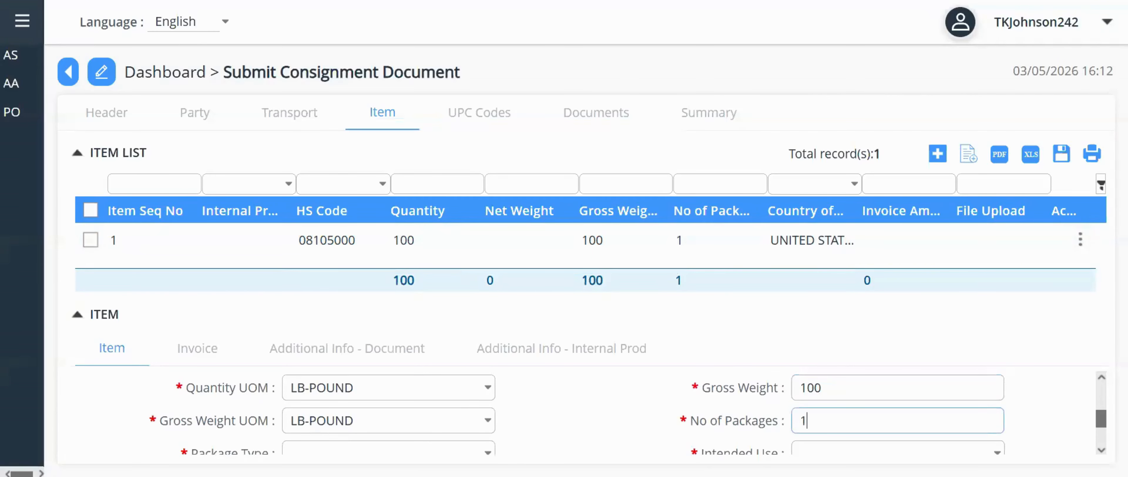
pyautogui.scroll(-1, 1038, 424)
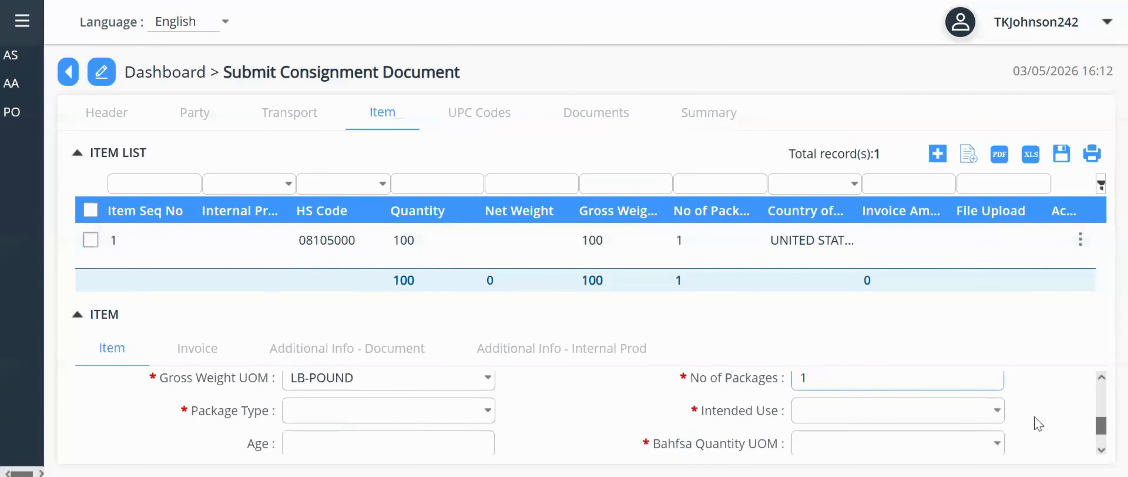
pyautogui.press('Tab')
pyautogui.write('box')
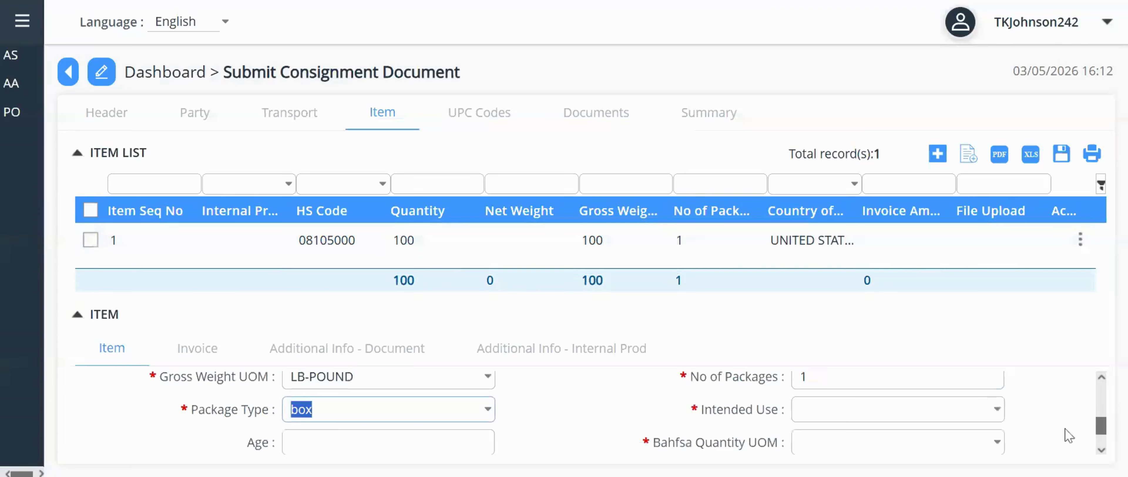
# - Choose the intended use, set Bahfsa unit to each, and save the apples as item 2
pyautogui.scroll(-1, 1069, 437)
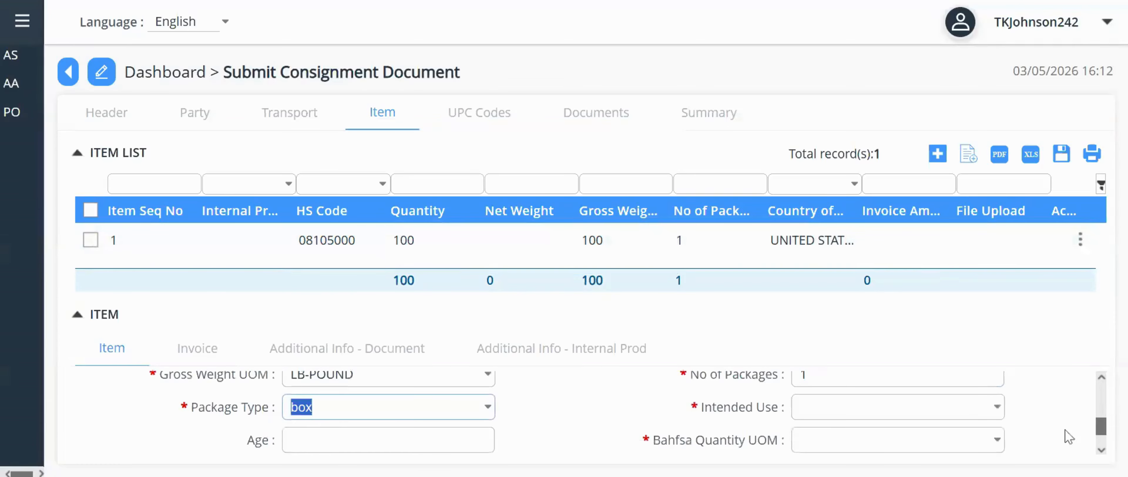
pyautogui.click(1000, 409)
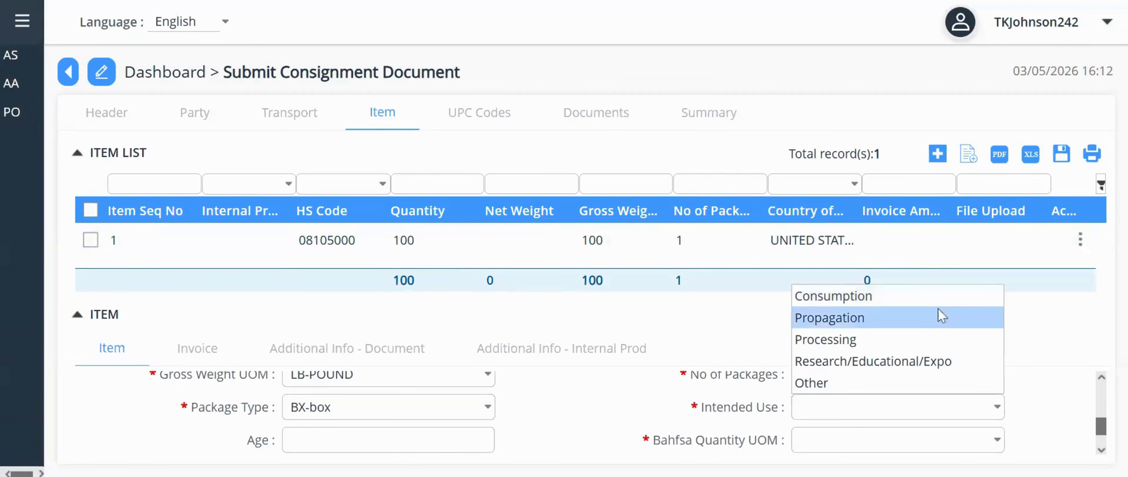
pyautogui.click(898, 296)
pyautogui.click(997, 440)
pyautogui.write('each')
pyautogui.scroll(-3, 1060, 433)
pyautogui.click(528, 446)
pyautogui.click(91, 316)
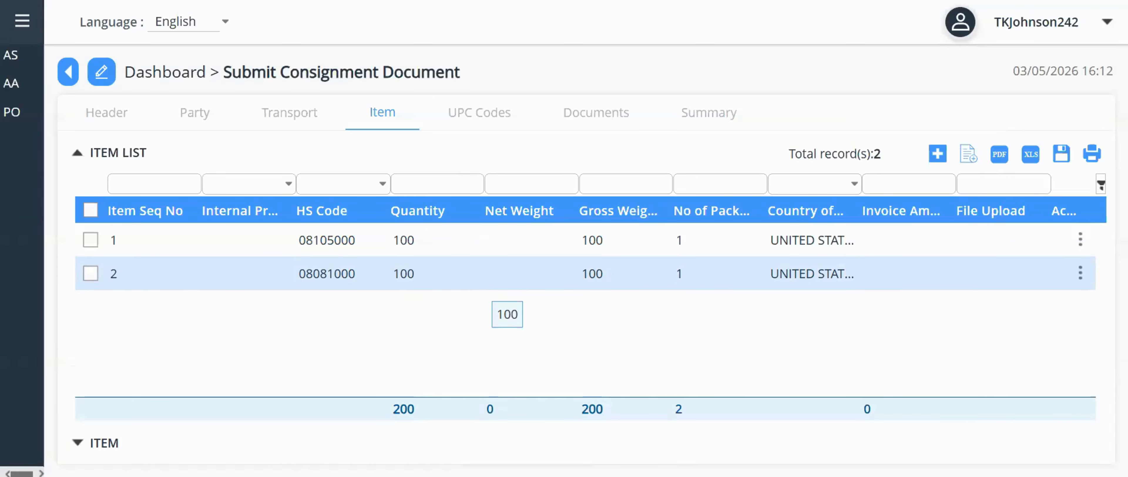
# - Switch to the Documents tab listing the IHC-Invoice/Health Certificate entry
pyautogui.click(614, 118)
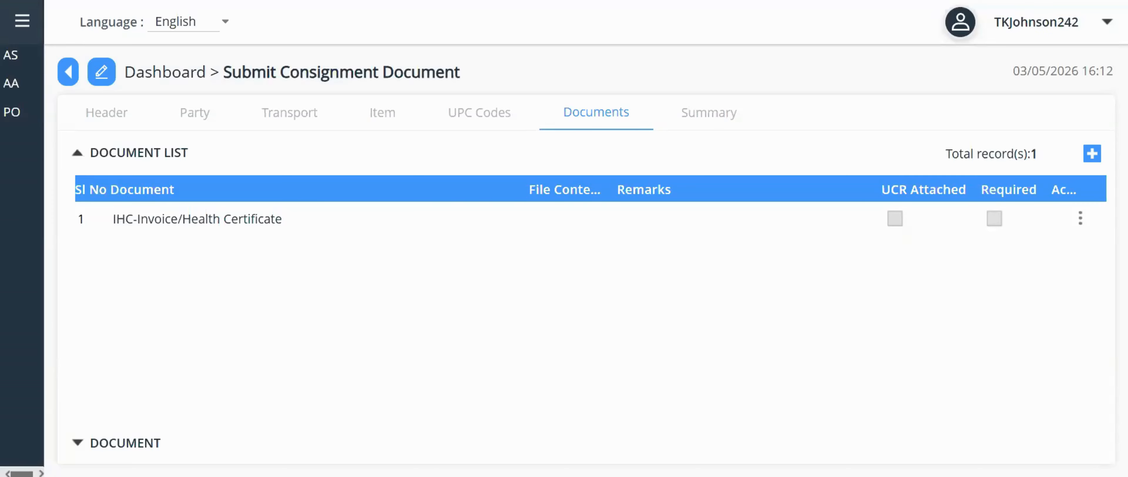
# - Expand the document entry and attach MockInvoice.jpg as its file
pyautogui.click(1092, 154)
pyautogui.scroll(-1, 585, 383)
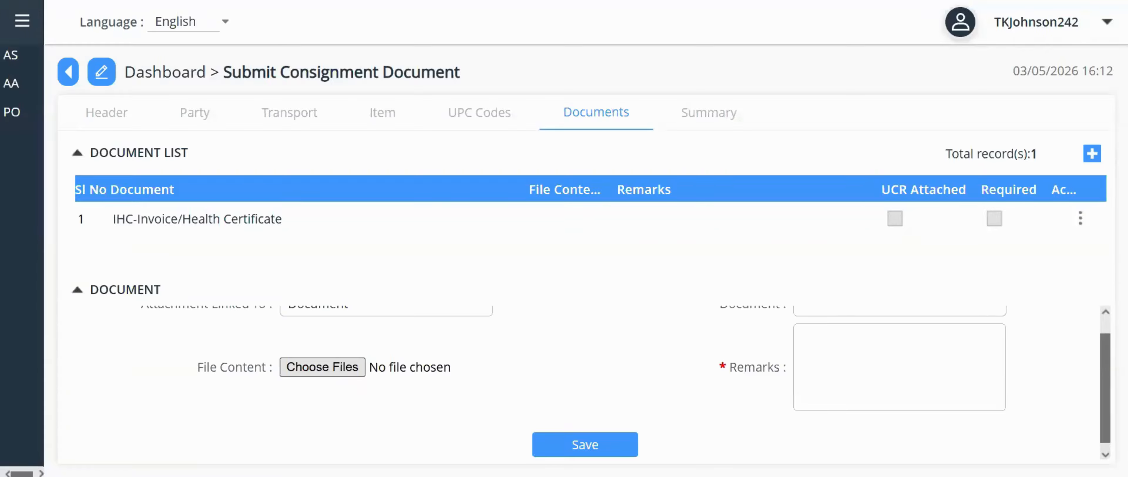
pyautogui.click(322, 367)
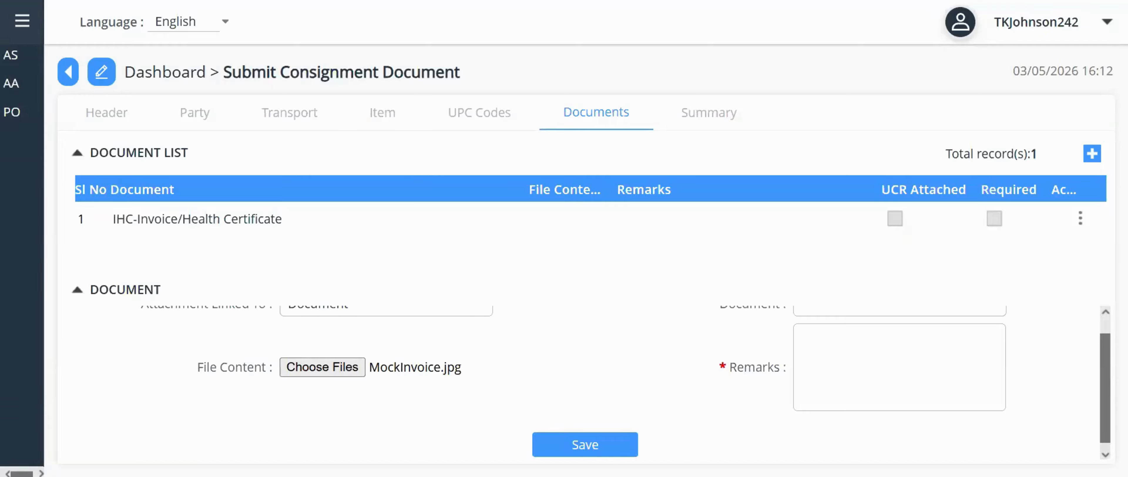